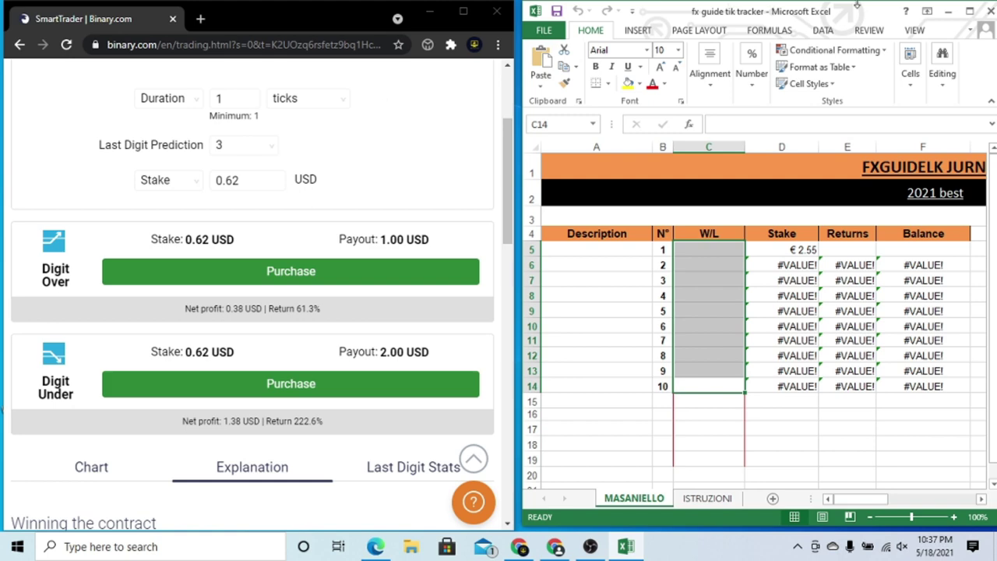
Enlarge the tracker workbook to view the whole journal sheet, and return it to the side-by-side layout
left_click(969, 14)
left_click(448, 10)
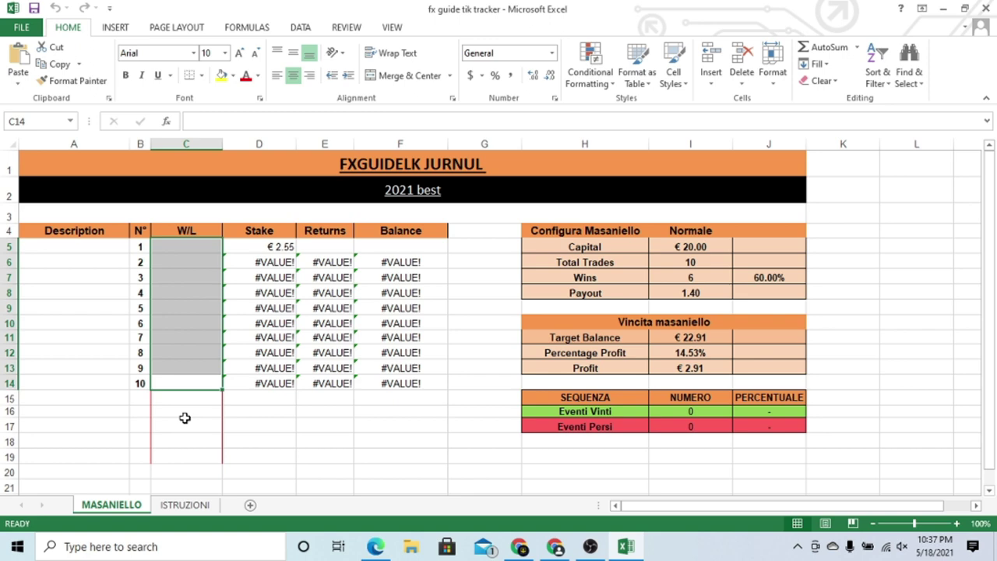
left_click(964, 8)
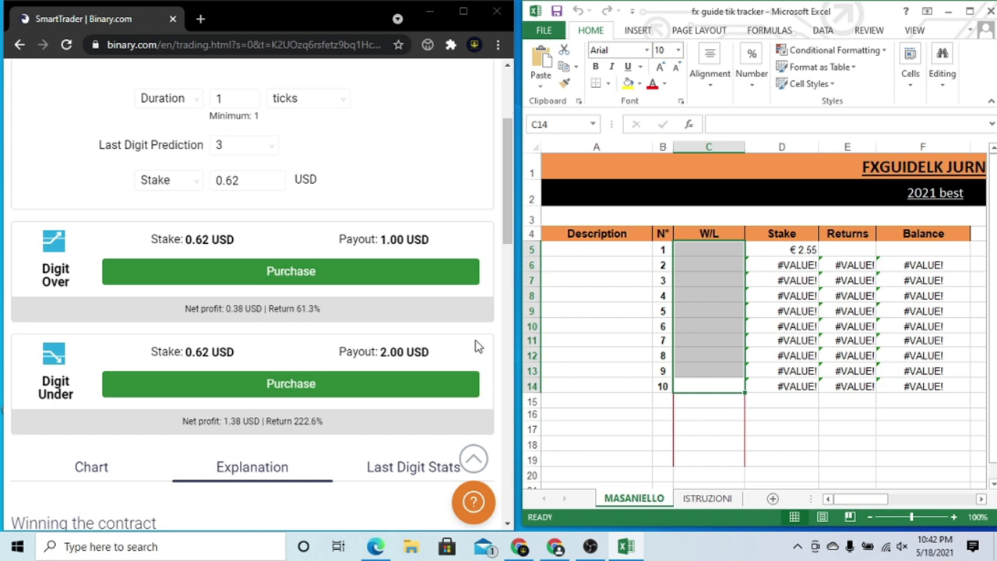
Maximize the tracker workbook and set the Capital in the Masaniello configuration table to 10
left_click(970, 12)
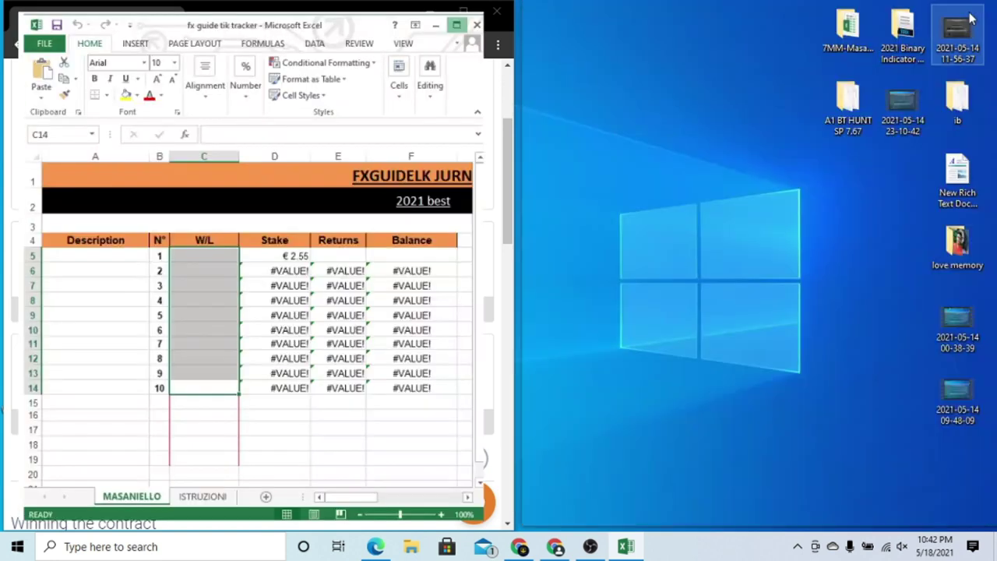
key("super+Up")
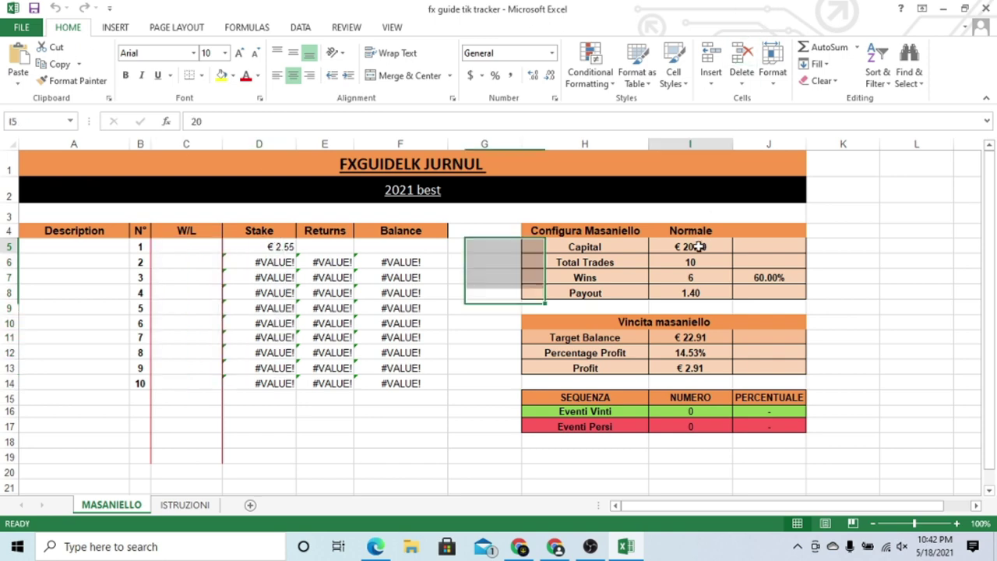
double_click(693, 246)
left_click(686, 246)
type("1")
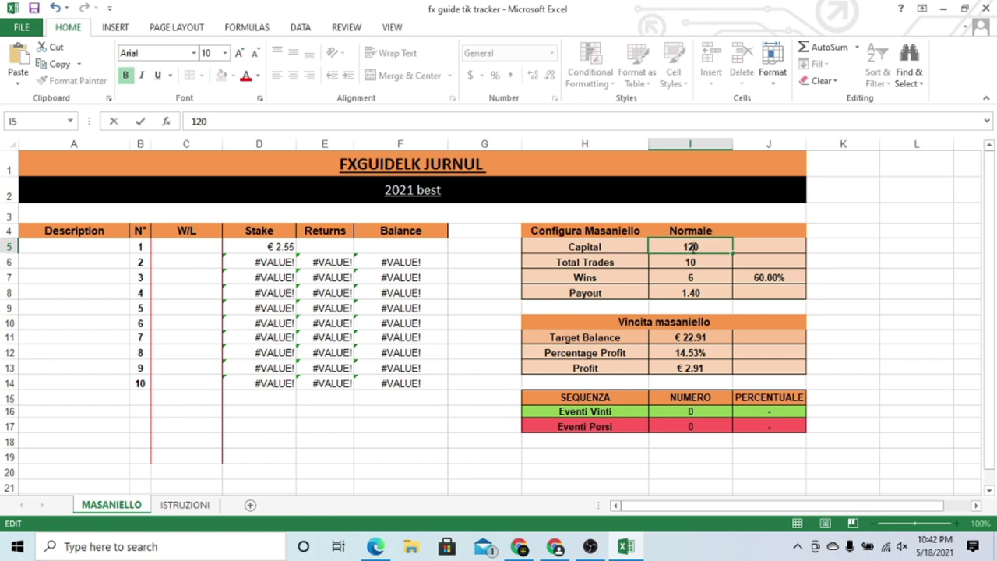
key("BackSpace")
key("Tab")
left_click(708, 246)
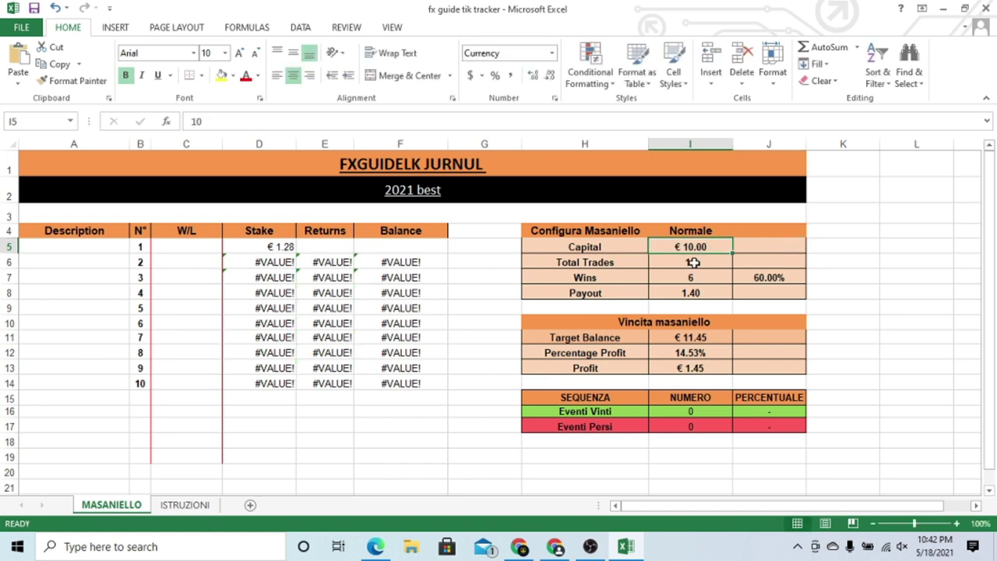
left_click(701, 259)
left_click(691, 246)
left_click(692, 262)
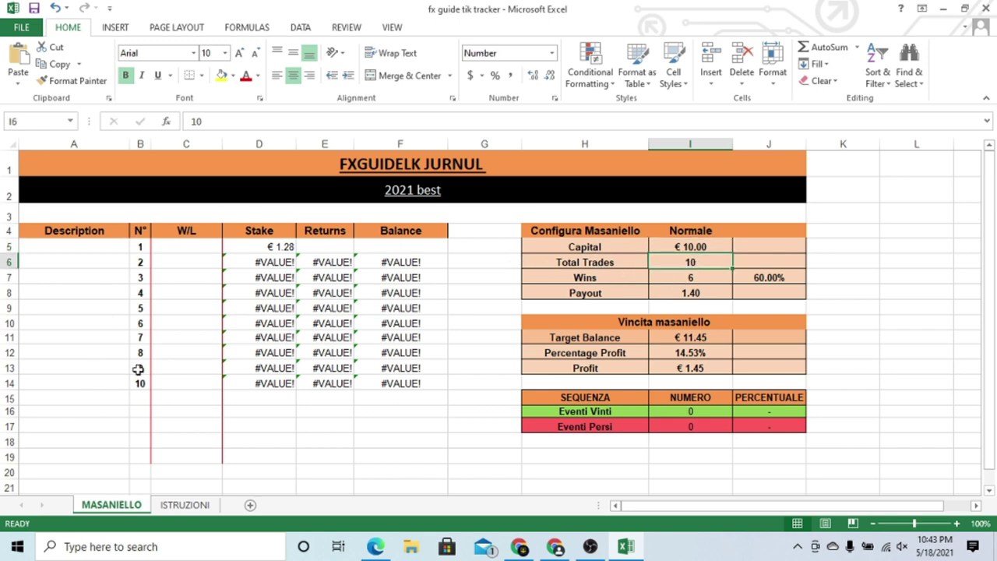
left_click(106, 363)
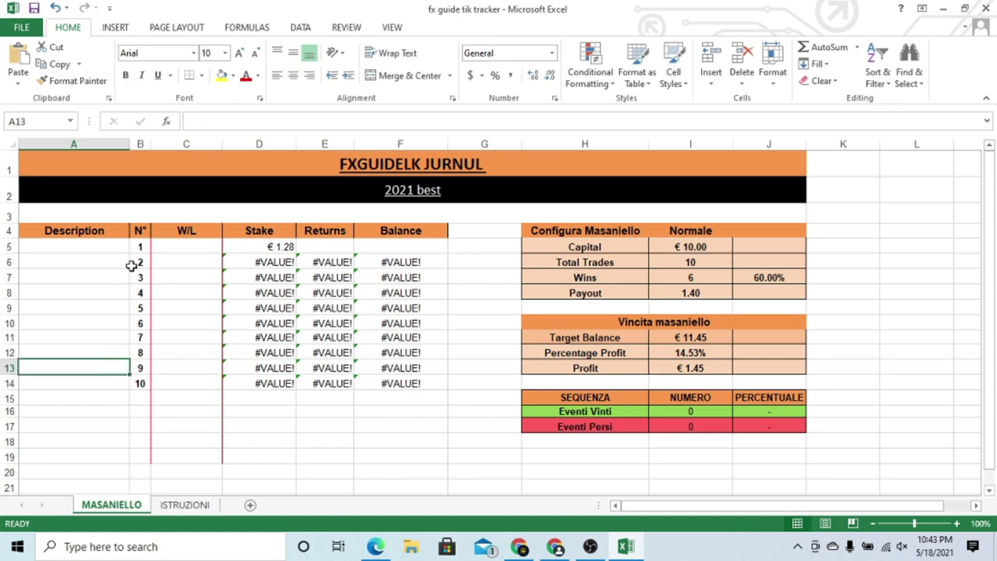
left_click(684, 263)
Set the number of Wins in the Masaniello configuration table to 5
left_click(710, 279)
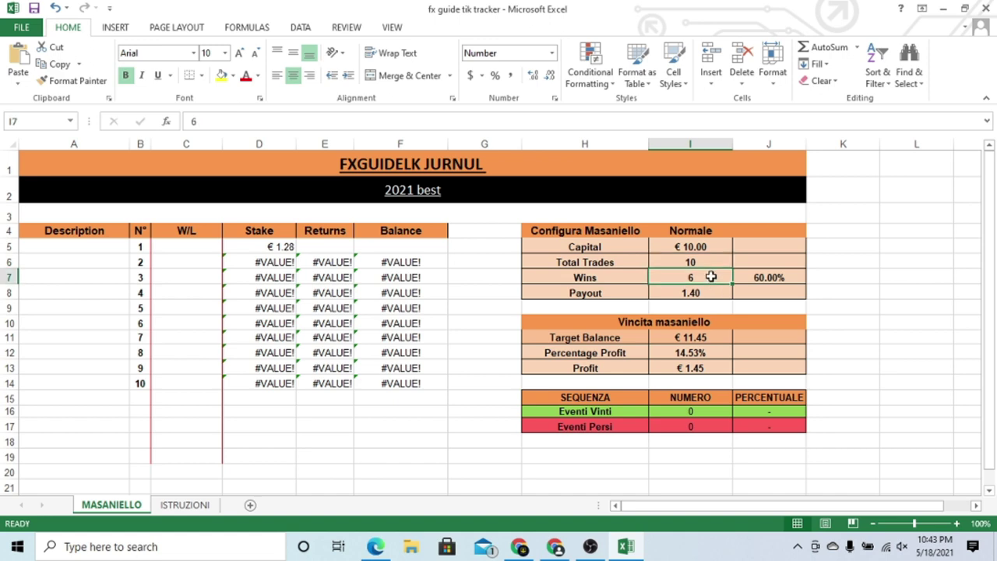
double_click(712, 278)
double_click(712, 277)
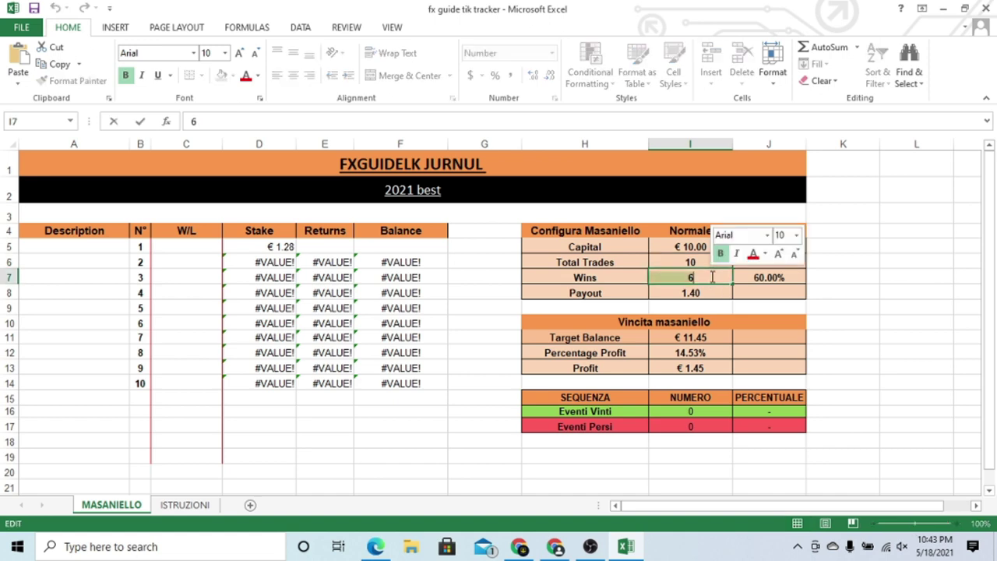
type("5")
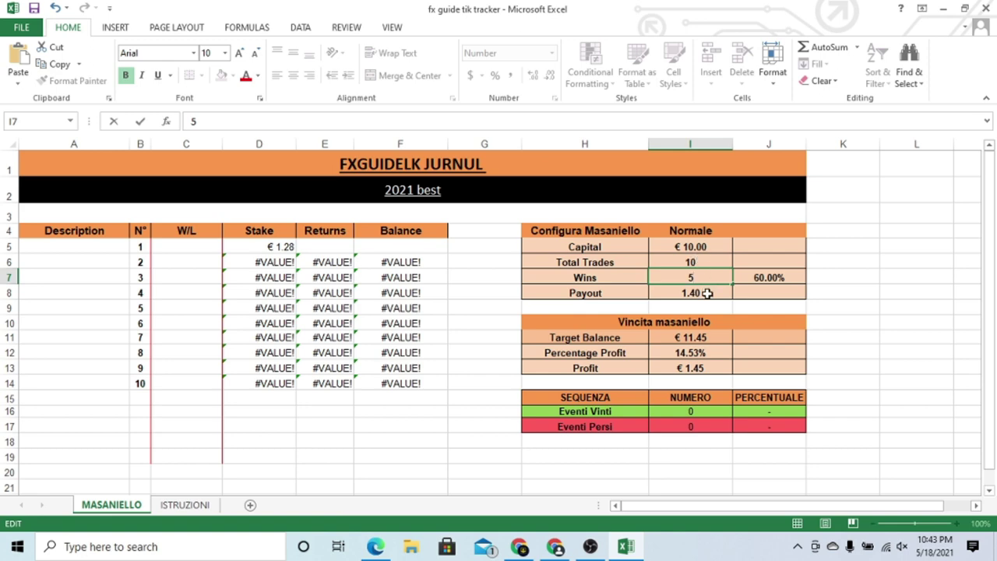
Set the Payout in the Masaniello configuration table to 1.63
left_click(705, 294)
double_click(705, 294)
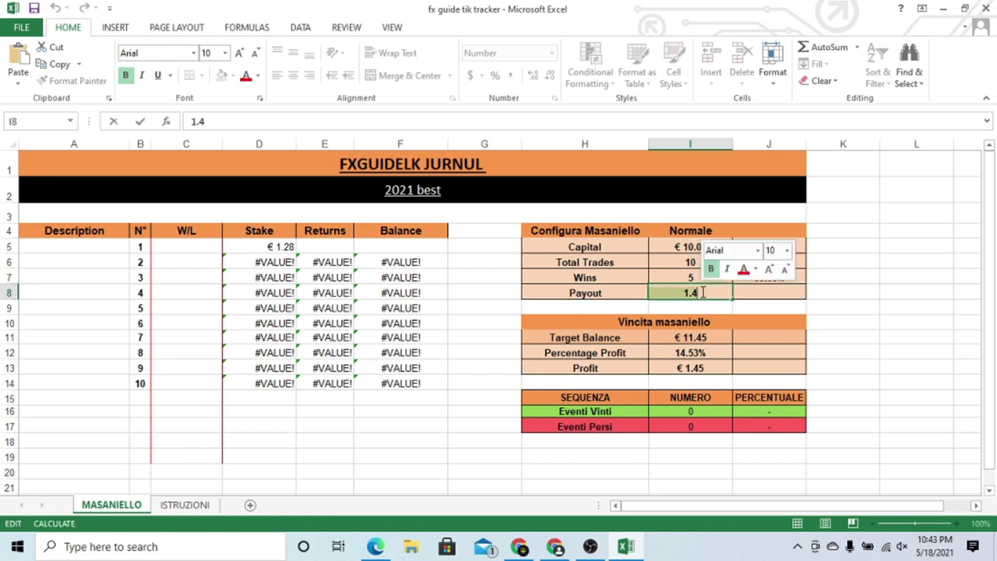
left_click(695, 293)
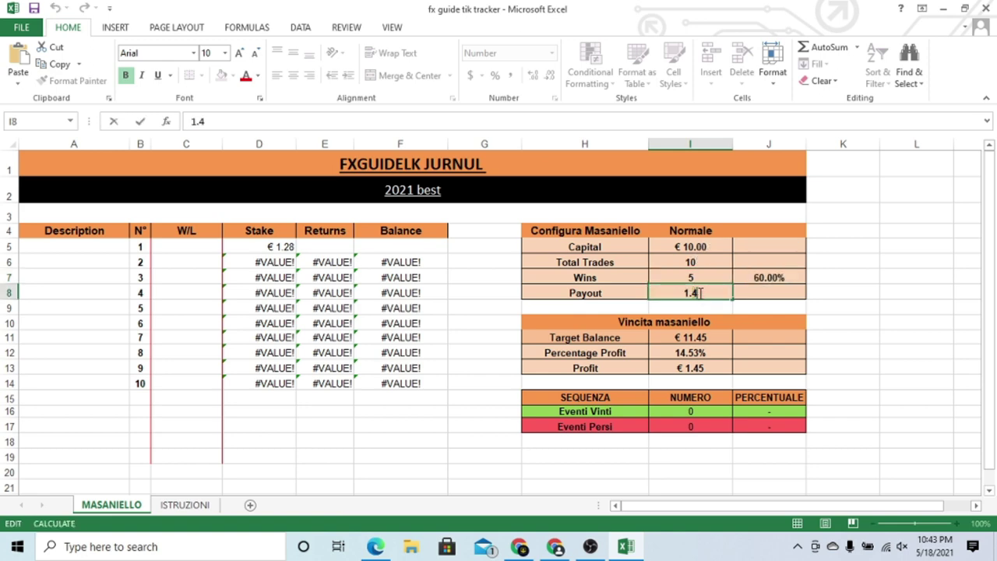
left_click_drag(696, 293, 700, 293)
type("63")
left_click(697, 279)
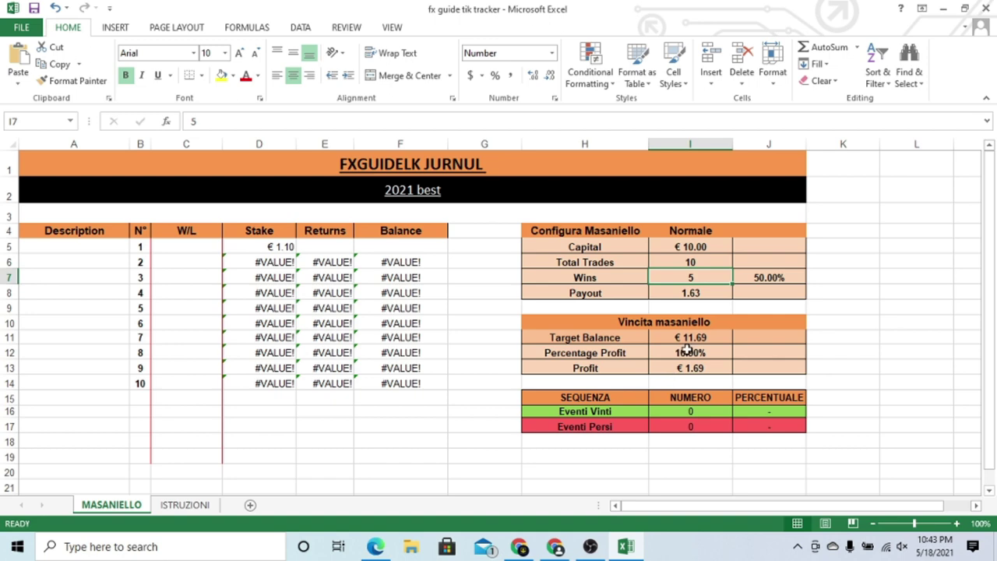
Review the capital, total trades and wins against the calculated target balance, percentage profit and profit
left_click(696, 249)
left_click(686, 369)
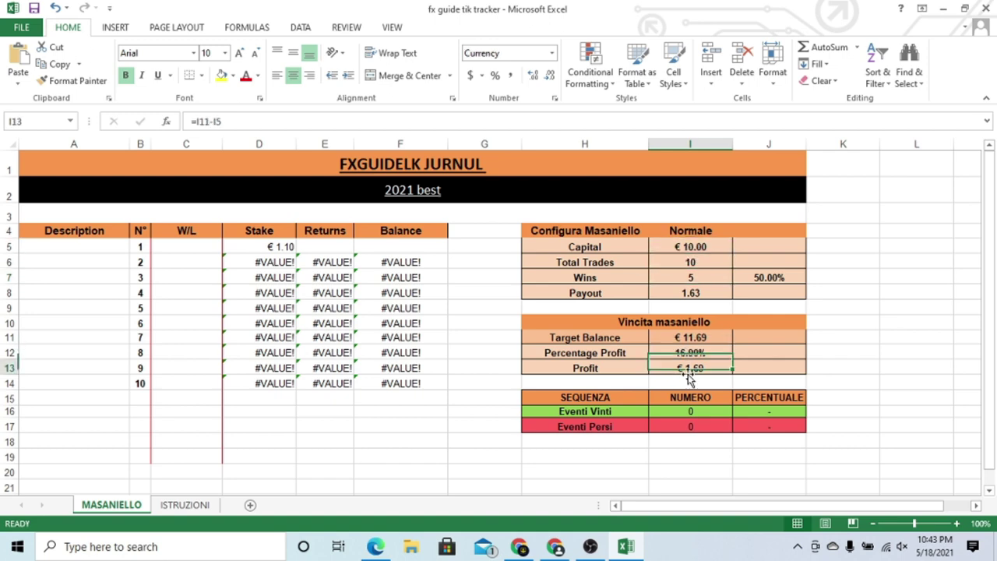
left_click(684, 354)
left_click(688, 342)
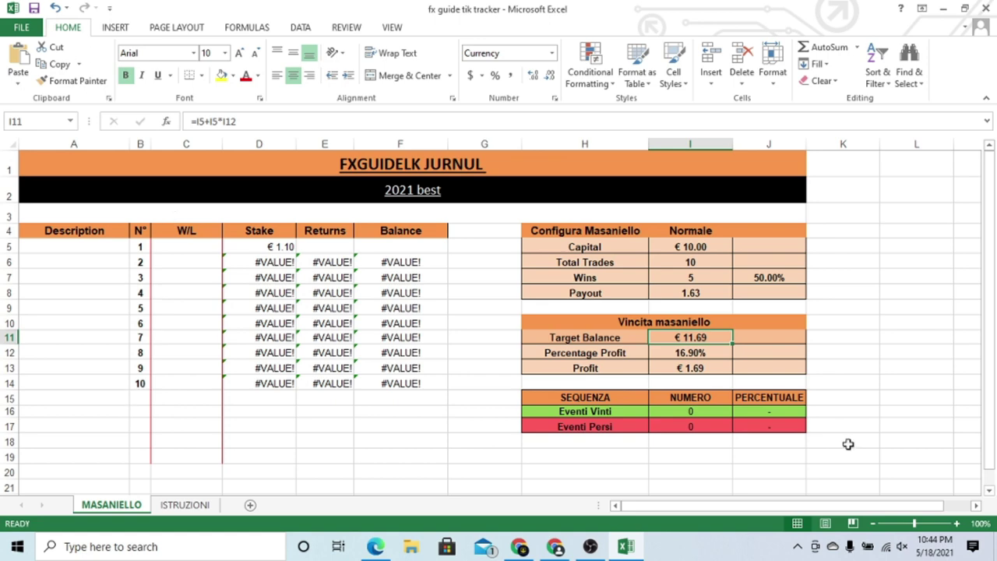
left_click(697, 262)
left_click(699, 277)
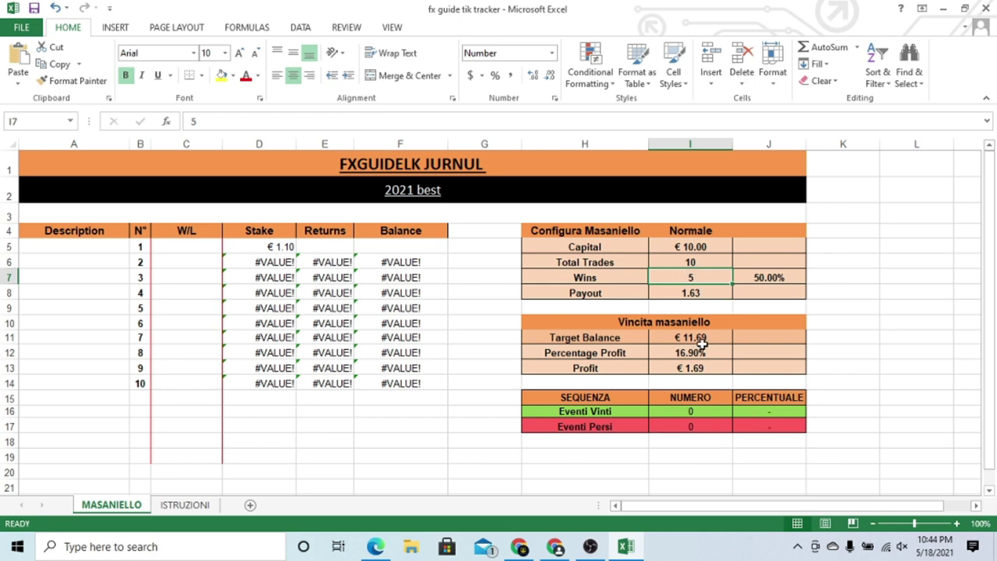
left_click(696, 366)
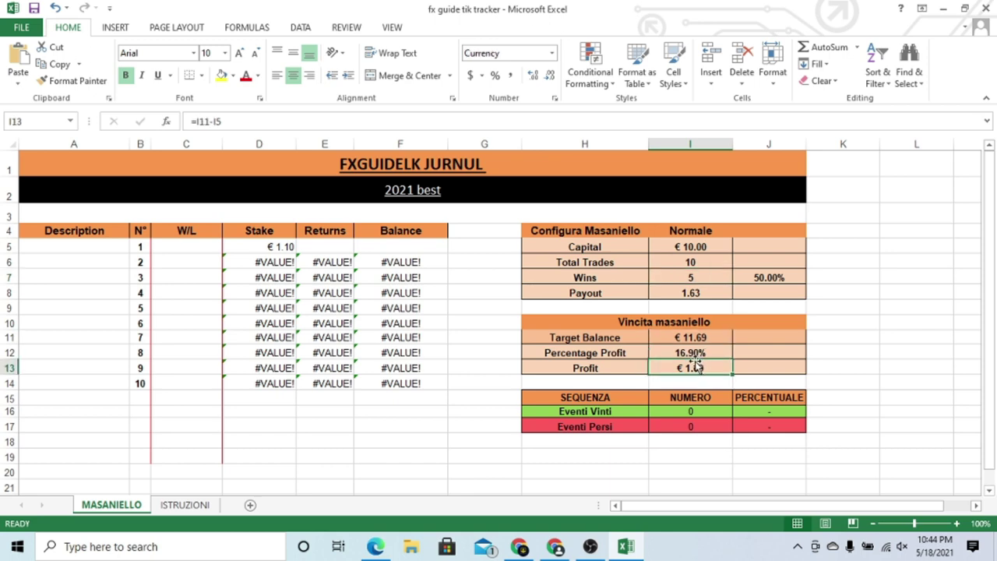
left_click(680, 352)
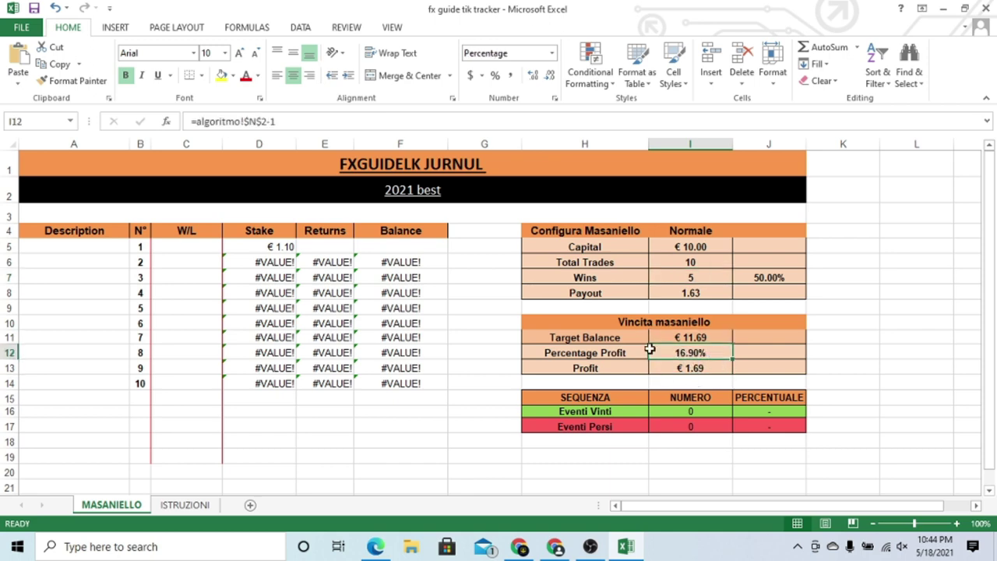
left_click(722, 372)
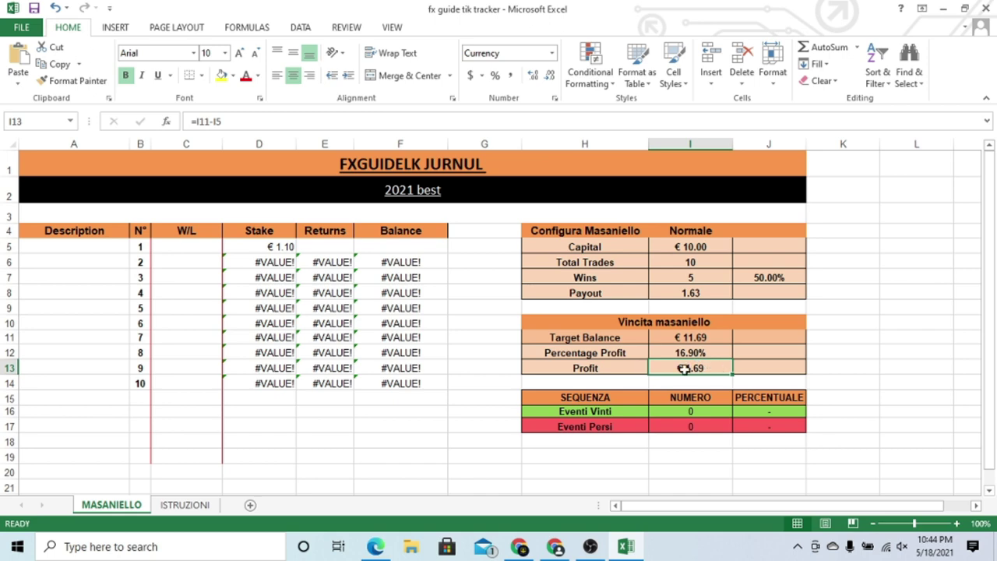
Switch to the Google calculator in Chrome and clear its previous result
left_click(555, 547)
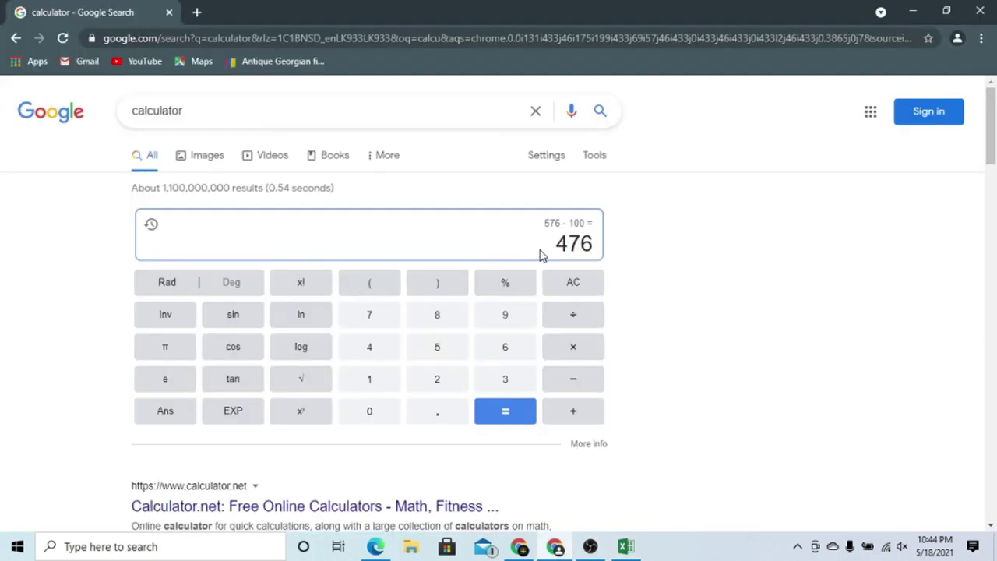
left_click(573, 283)
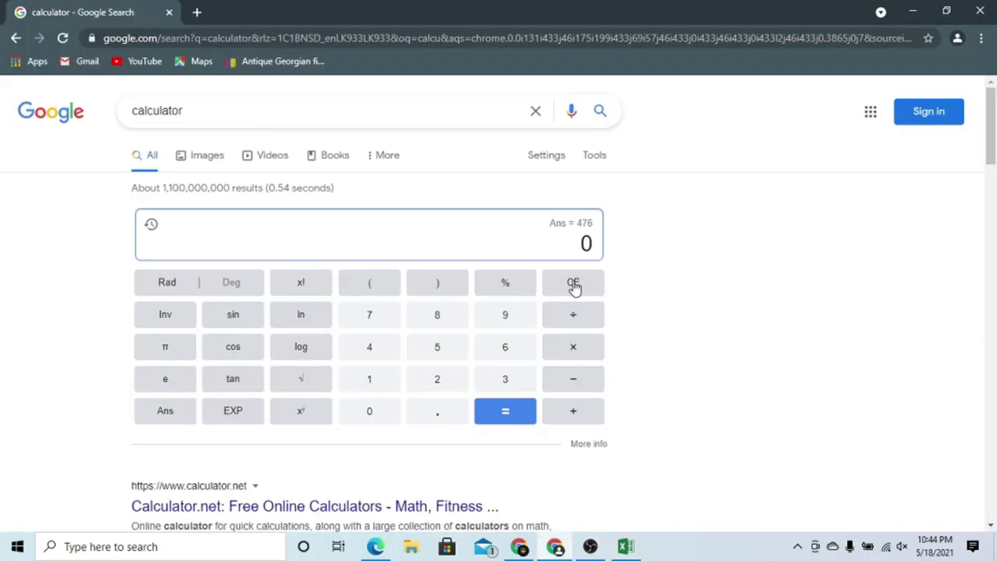
left_click(370, 381)
left_click(438, 413)
left_click(507, 320)
left_click(573, 284)
left_click(366, 382)
left_click(573, 285)
left_click(365, 384)
left_click(507, 348)
left_click(518, 323)
left_click(573, 285)
left_click(573, 285)
left_click(572, 285)
Calculate the profit for two sessions by multiplying 1.69 by 2 in the calculator
left_click(370, 381)
left_click(438, 412)
left_click(506, 318)
left_click(577, 349)
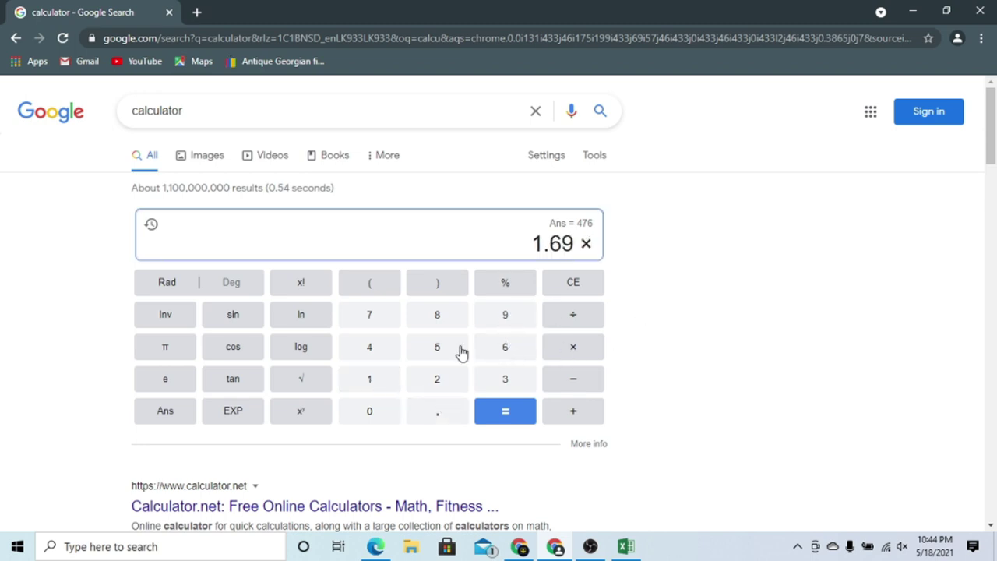
left_click(437, 382)
left_click(525, 413)
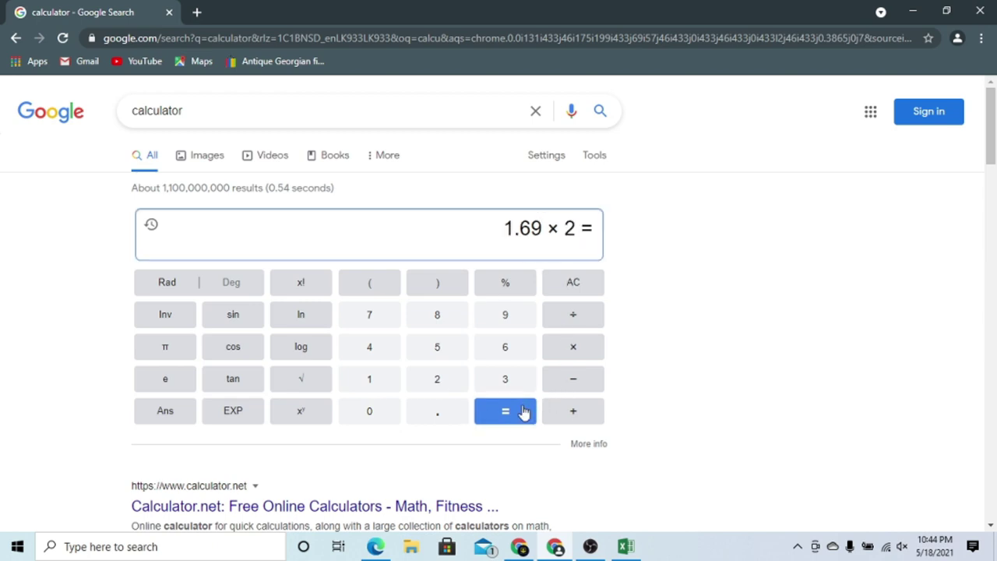
left_click_drag(552, 243, 592, 246)
left_click(556, 248)
left_click(591, 246)
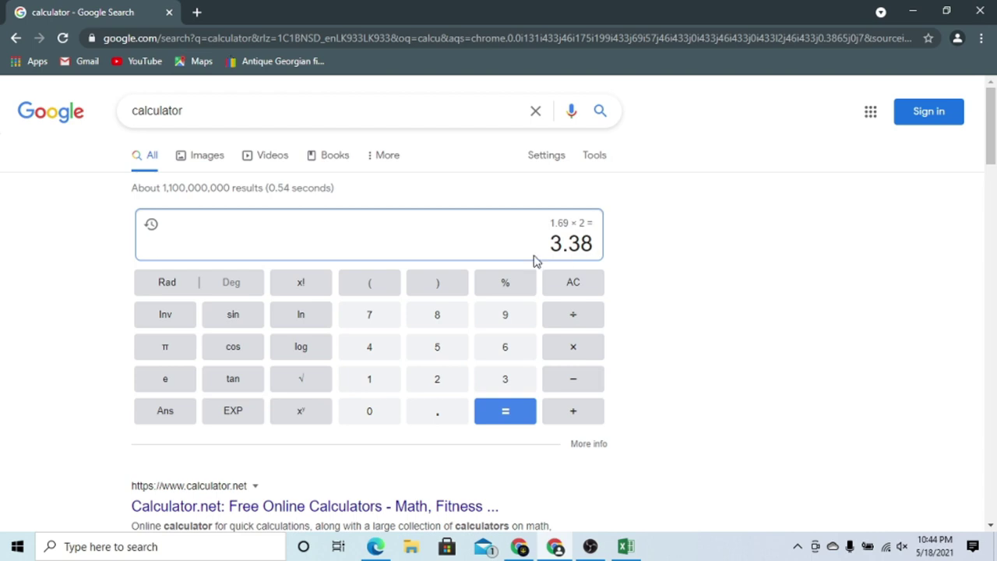
Multiply the calculator's last result by 30
left_click(568, 350)
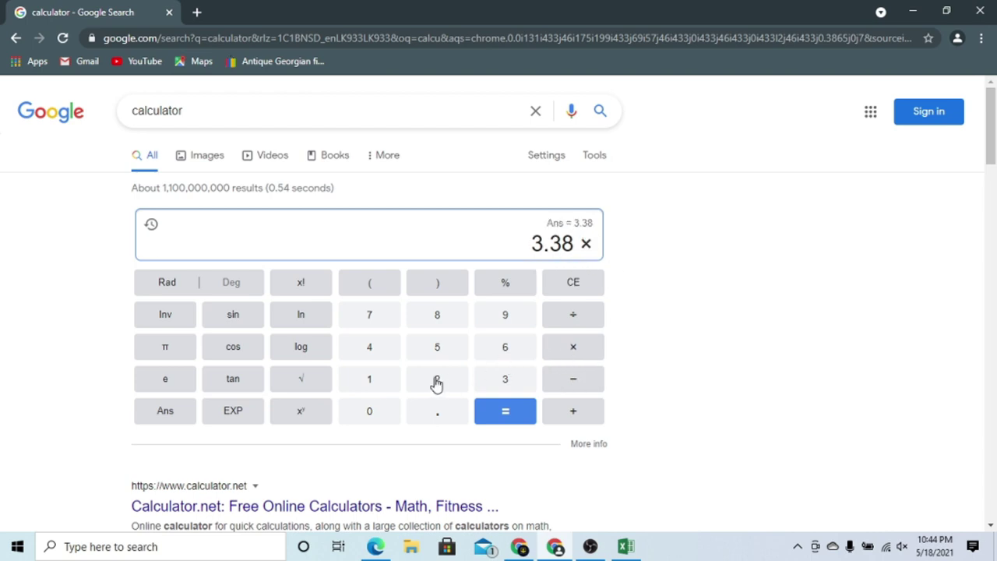
left_click(491, 383)
left_click(367, 412)
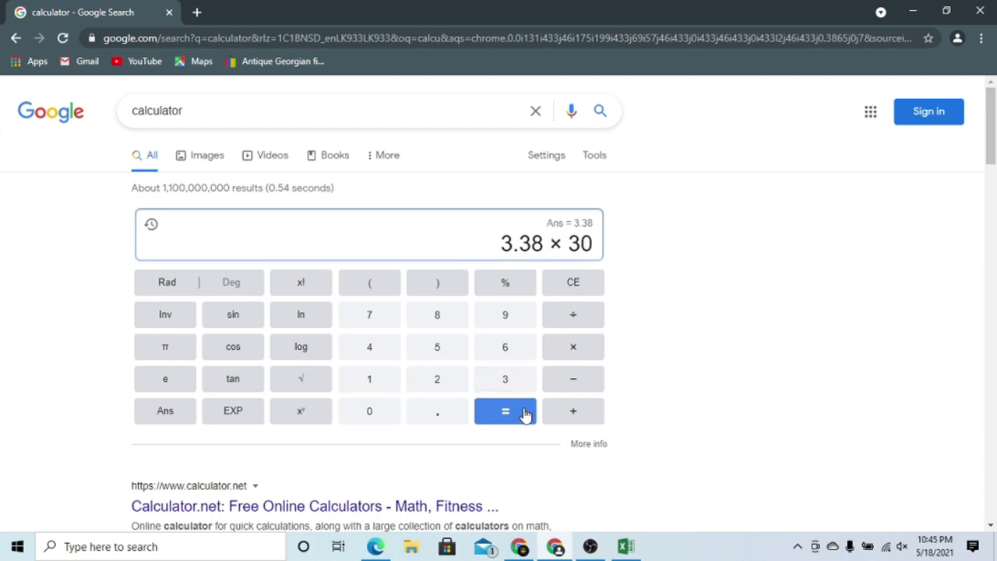
left_click(526, 415)
left_click_drag(550, 243, 596, 245)
left_click(563, 247)
left_click(536, 246)
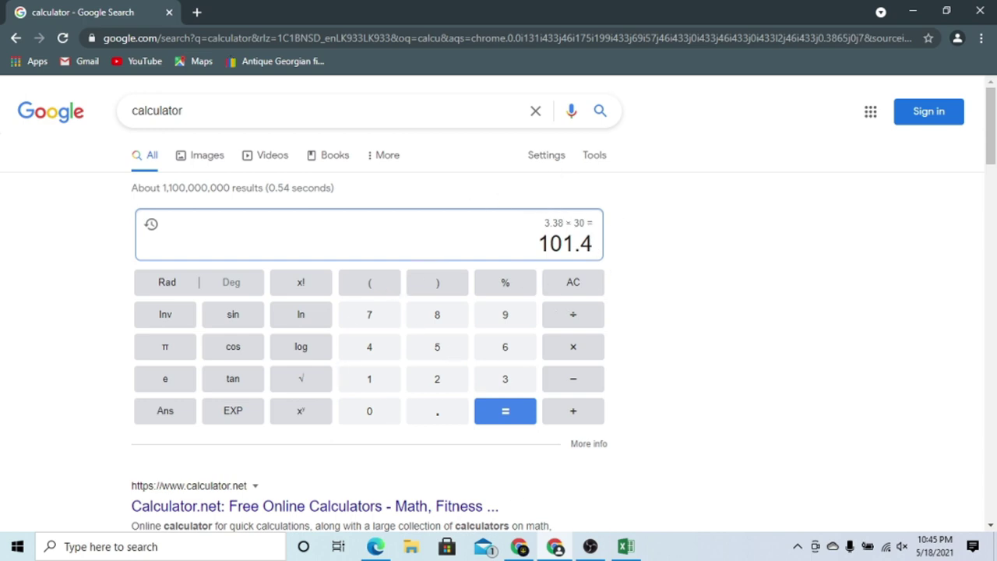
Switch back to the tracker workbook in Excel and set the Capital to 100
left_click(621, 546)
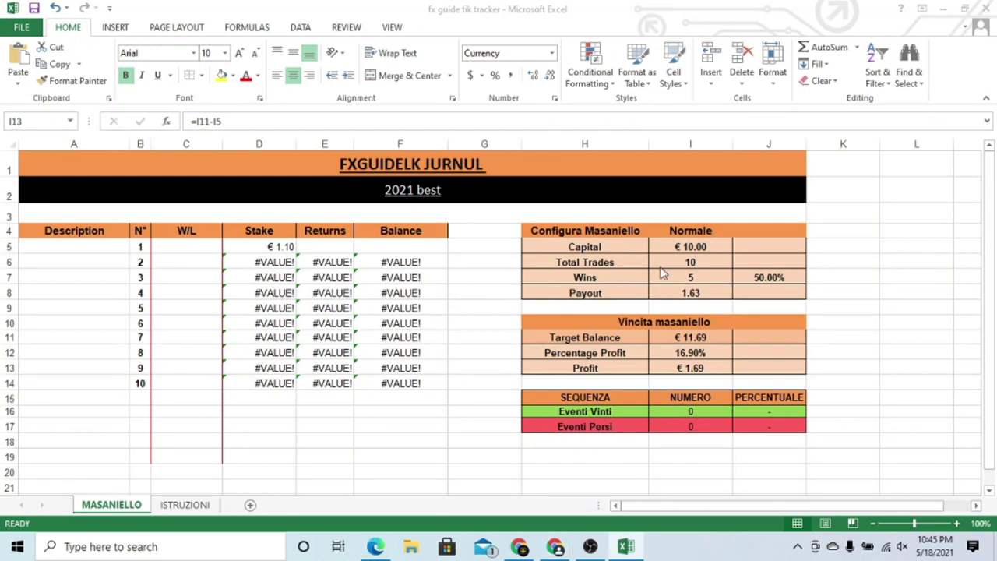
left_click(675, 247)
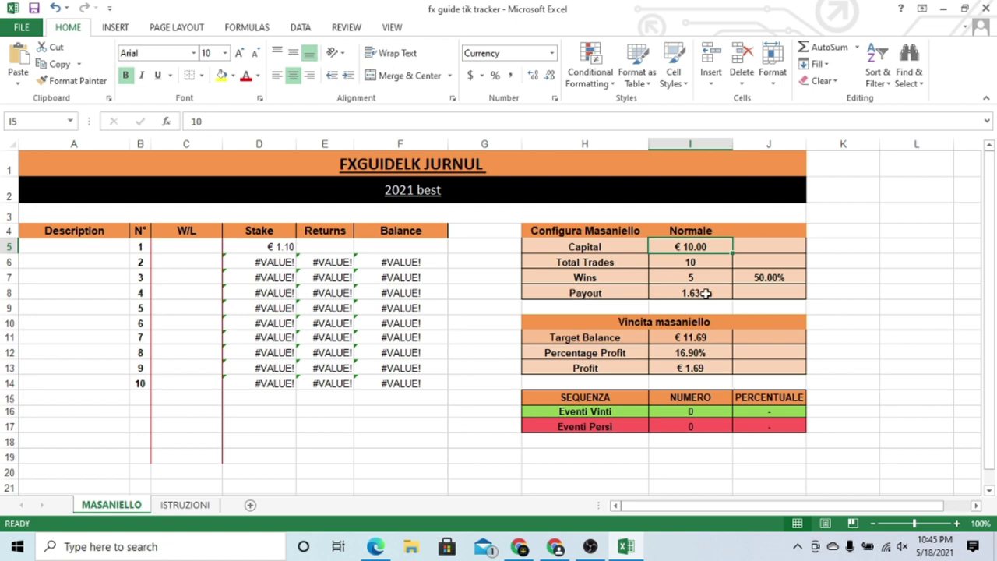
double_click(690, 246)
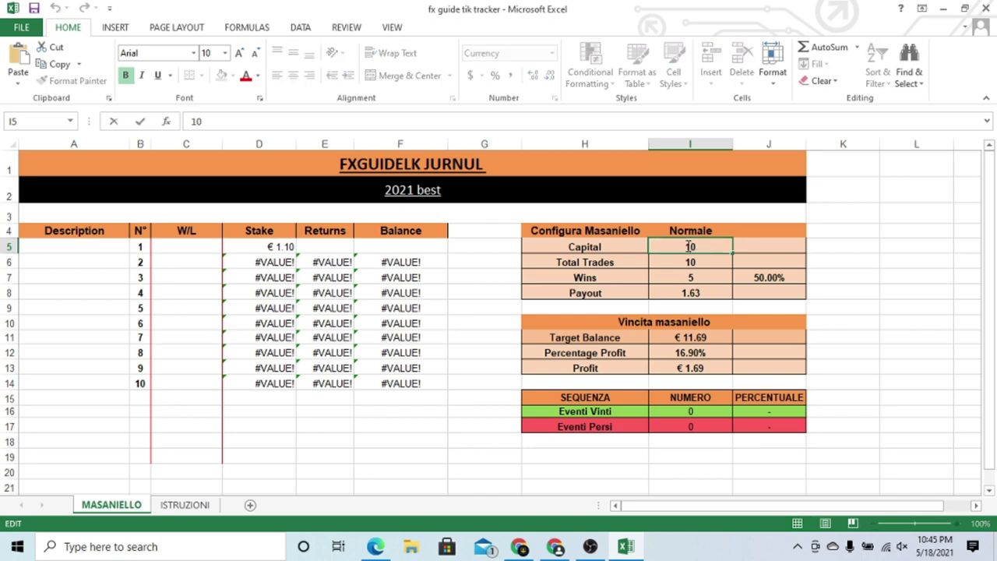
double_click(690, 246)
left_click(700, 246)
type("0")
key("Return")
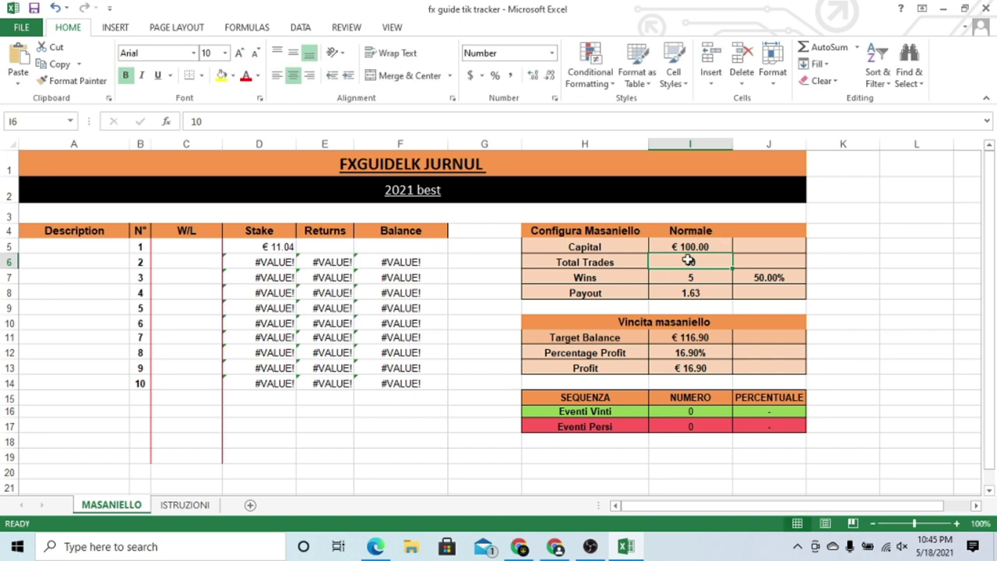
left_click(689, 248)
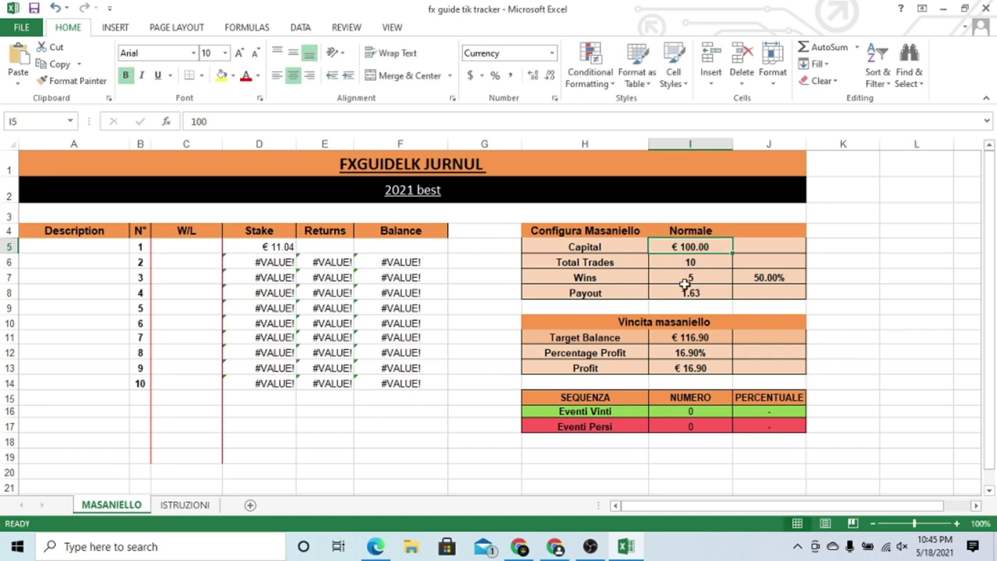
left_click(698, 261)
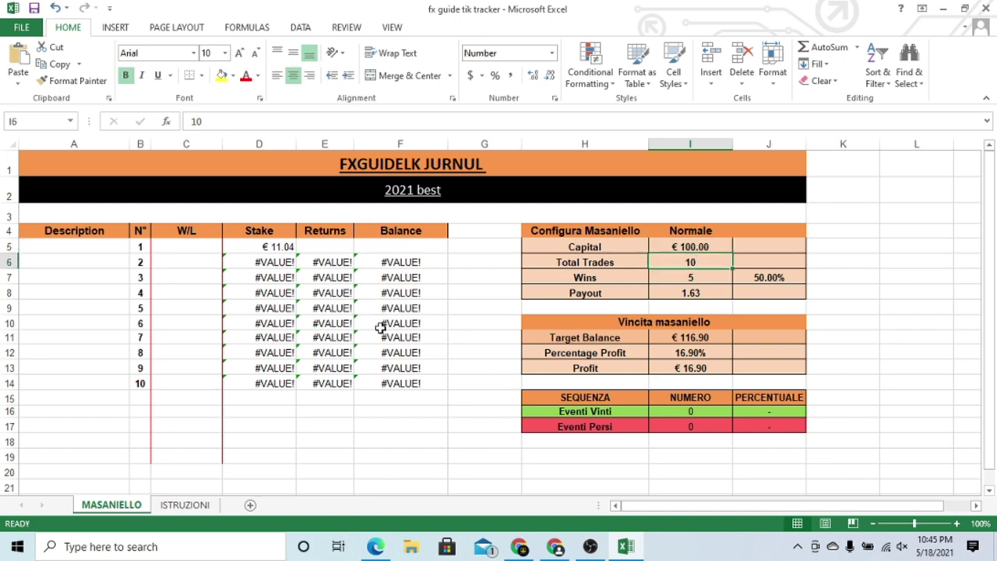
left_click(690, 277)
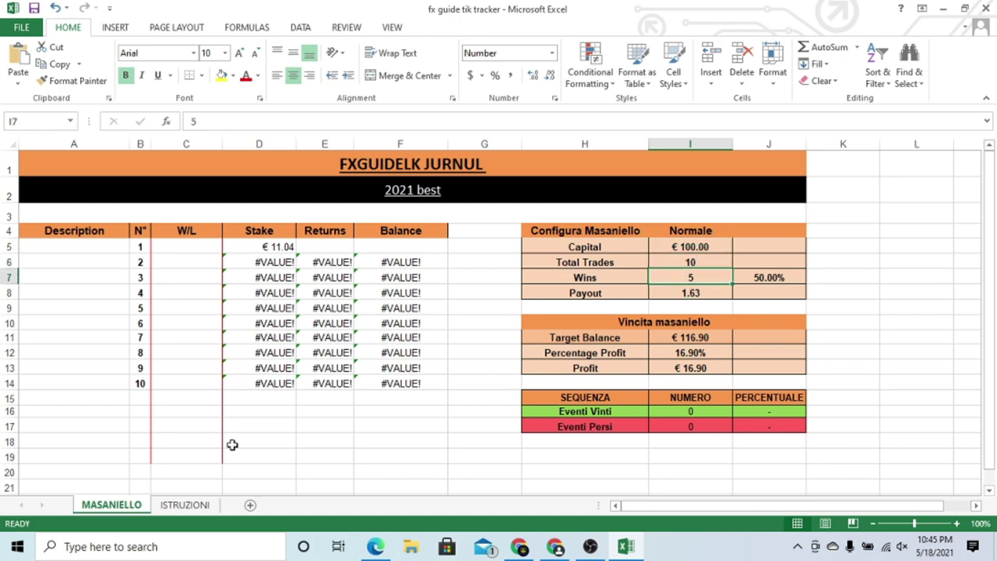
Check the tracker's payout and profit, then switch to the Google calculator in Chrome and clear the last result
left_click(682, 294)
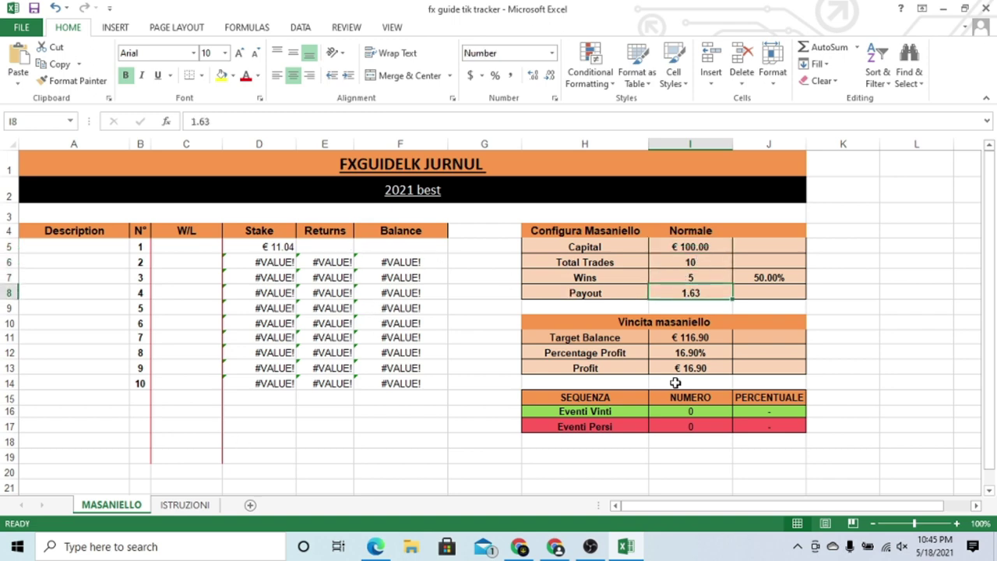
left_click(682, 371)
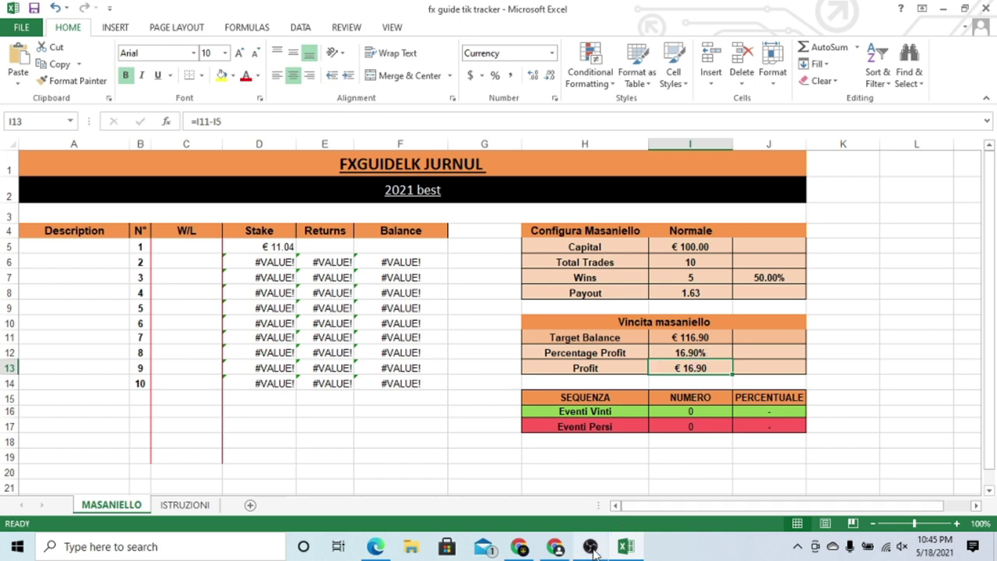
left_click(555, 548)
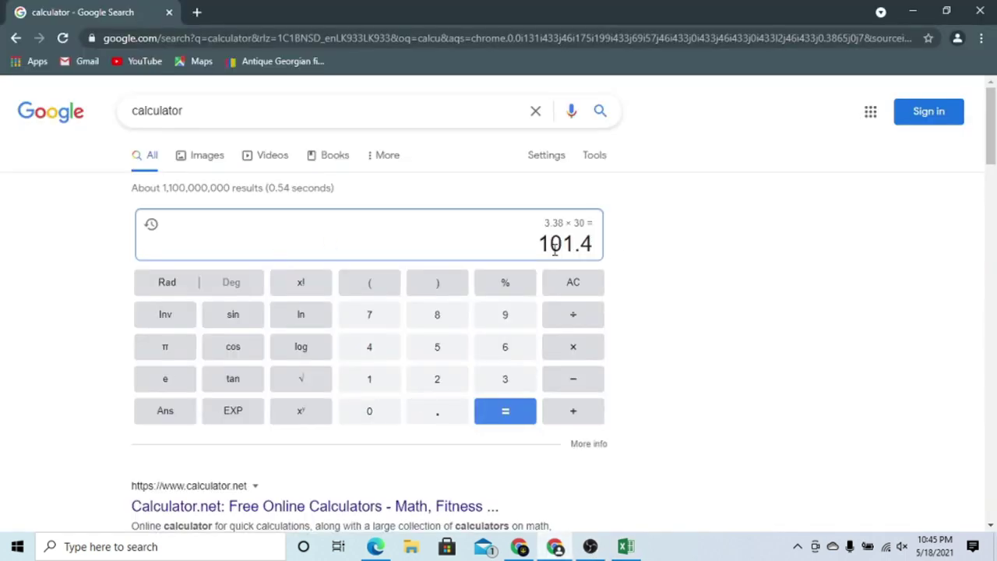
left_click(582, 292)
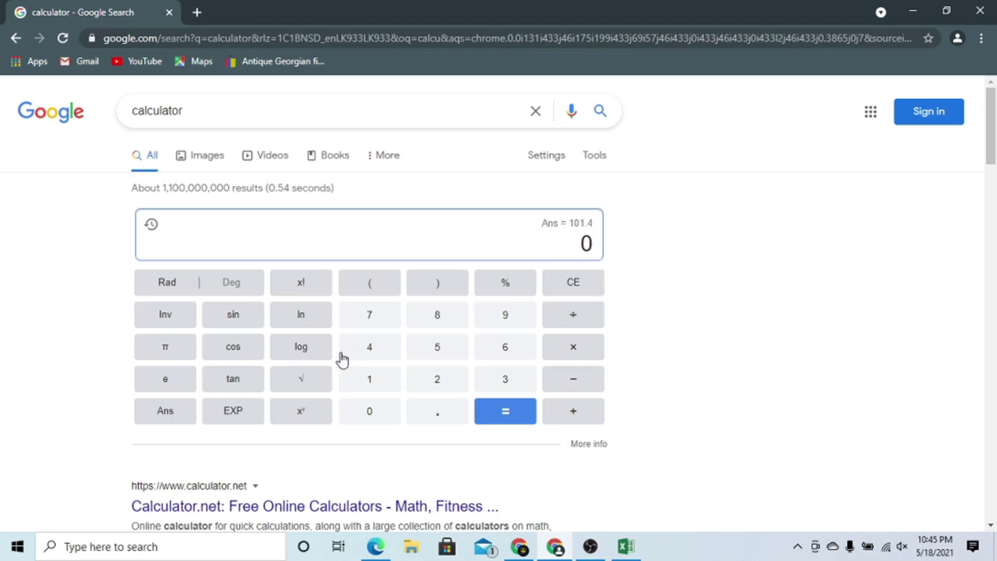
Calculate the two-session profit on the 100 capital by multiplying 16.90 by 2 in the calculator
left_click(369, 378)
left_click(504, 350)
left_click(443, 414)
left_click(504, 317)
left_click(375, 413)
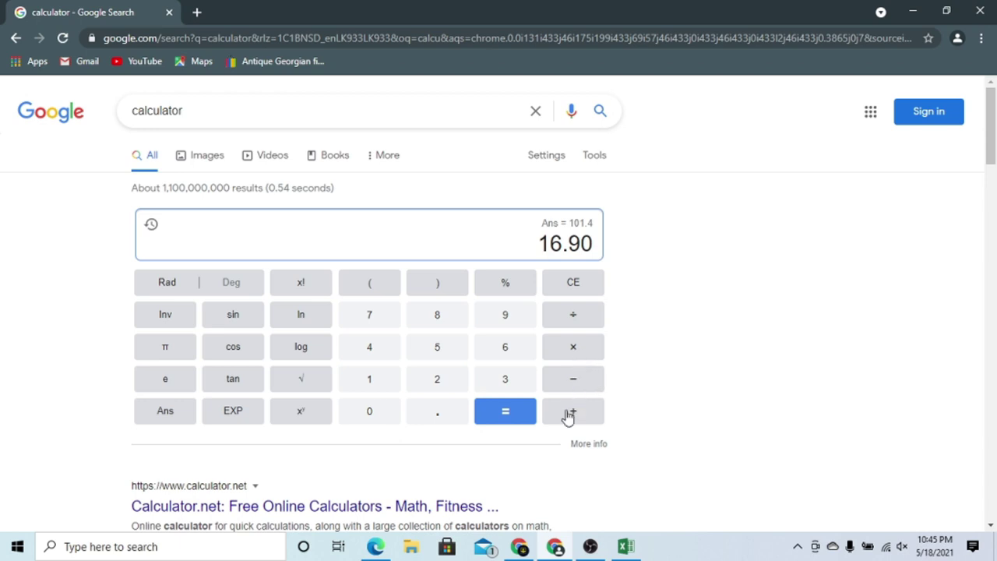
left_click(578, 346)
left_click(437, 380)
left_click(498, 411)
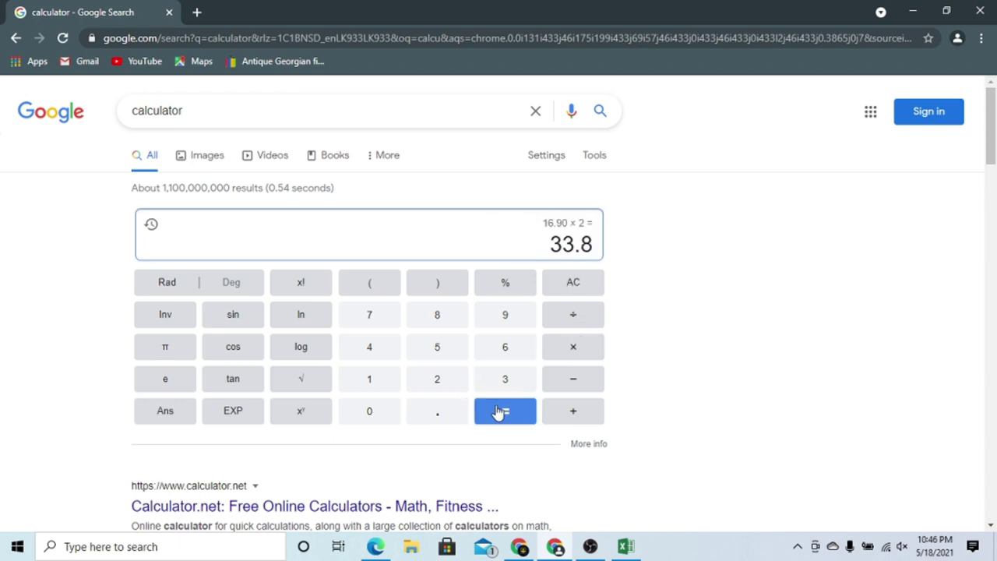
Multiply the two-session profit by 30 in the calculator and highlight the result
left_click(576, 347)
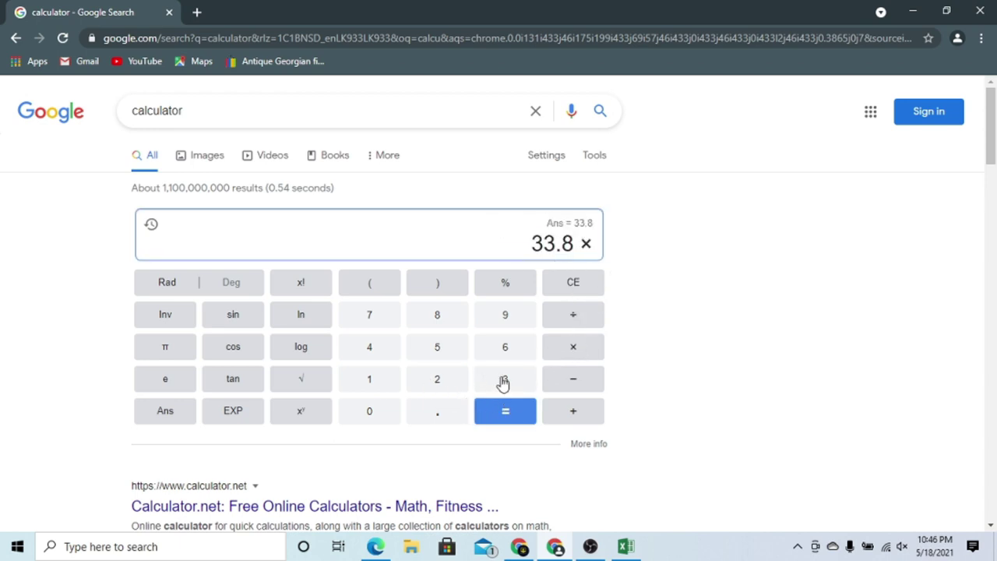
left_click(503, 381)
left_click(367, 412)
left_click(481, 414)
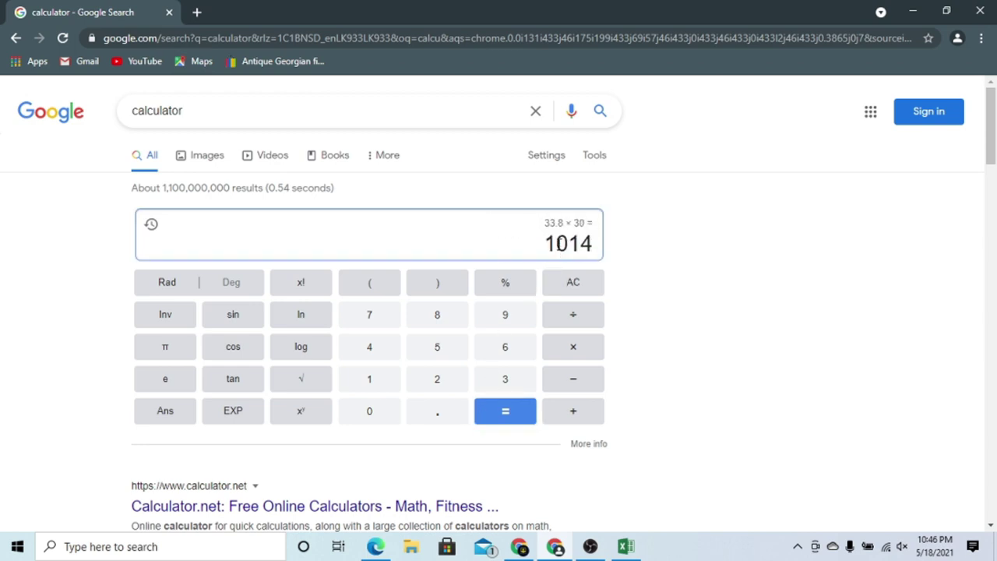
left_click_drag(544, 243, 597, 248)
left_click(594, 243)
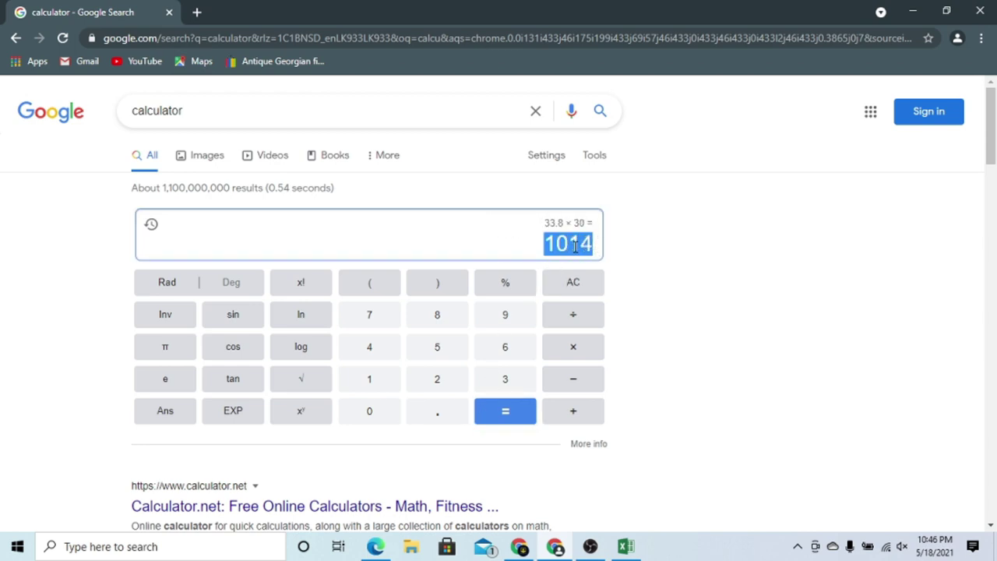
left_click(575, 246)
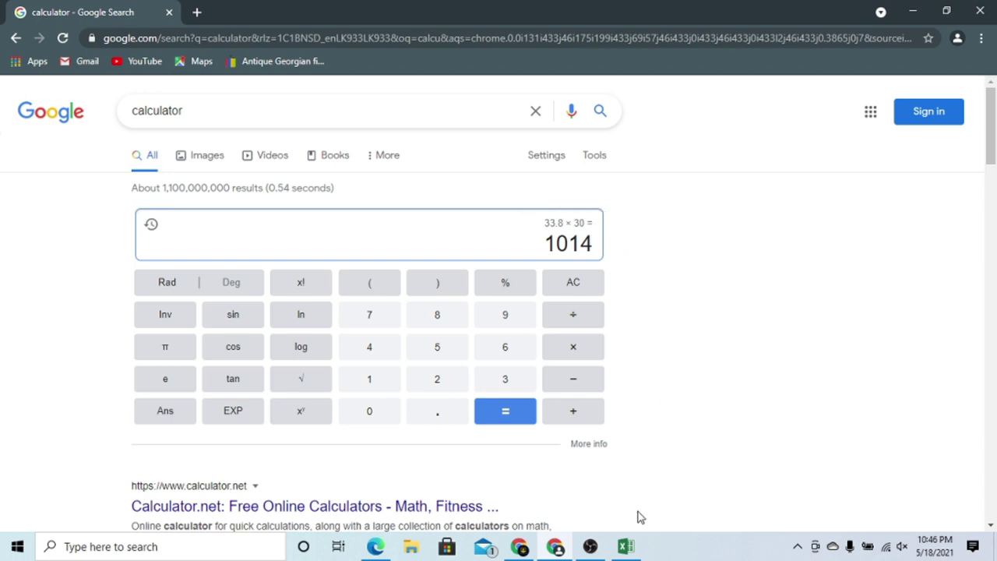
Return to the tracker workbook in Excel and set the Capital to 500
mouse_move(626, 546)
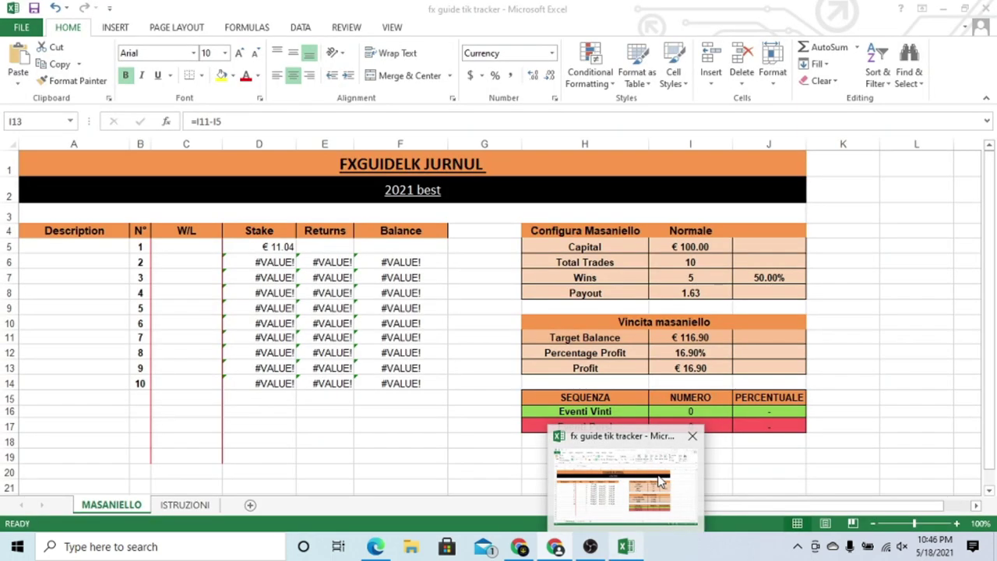
left_click(660, 482)
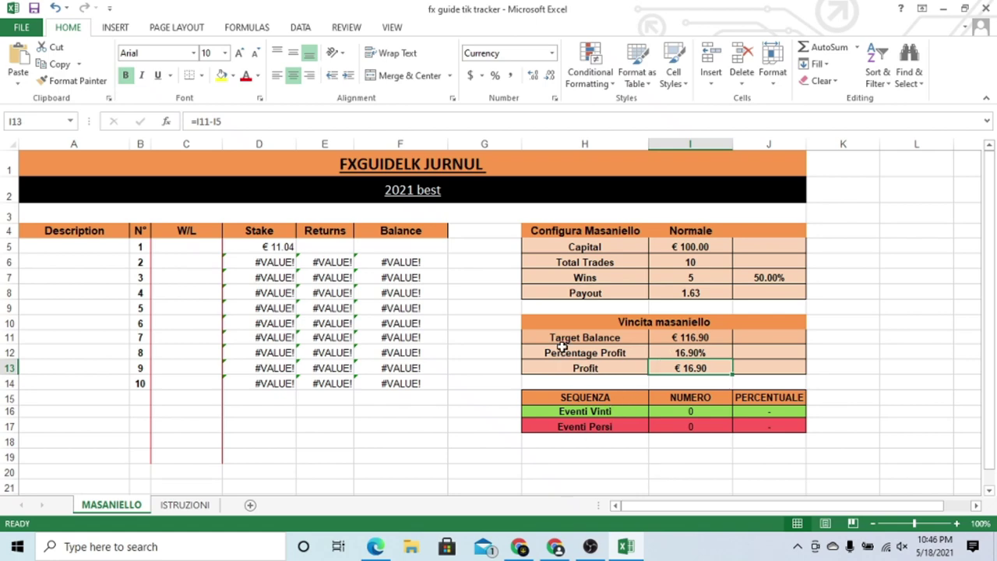
double_click(690, 246)
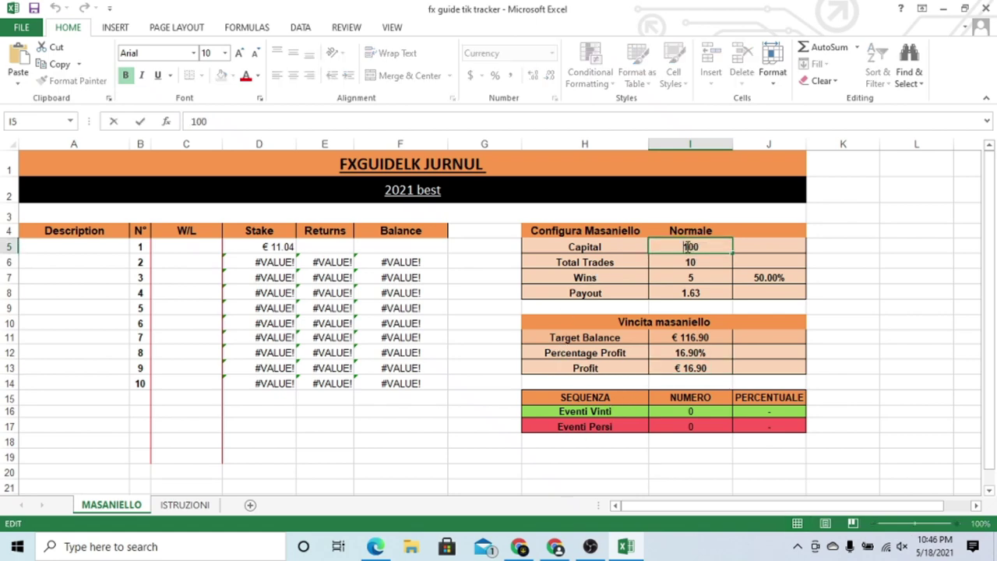
double_click(685, 246)
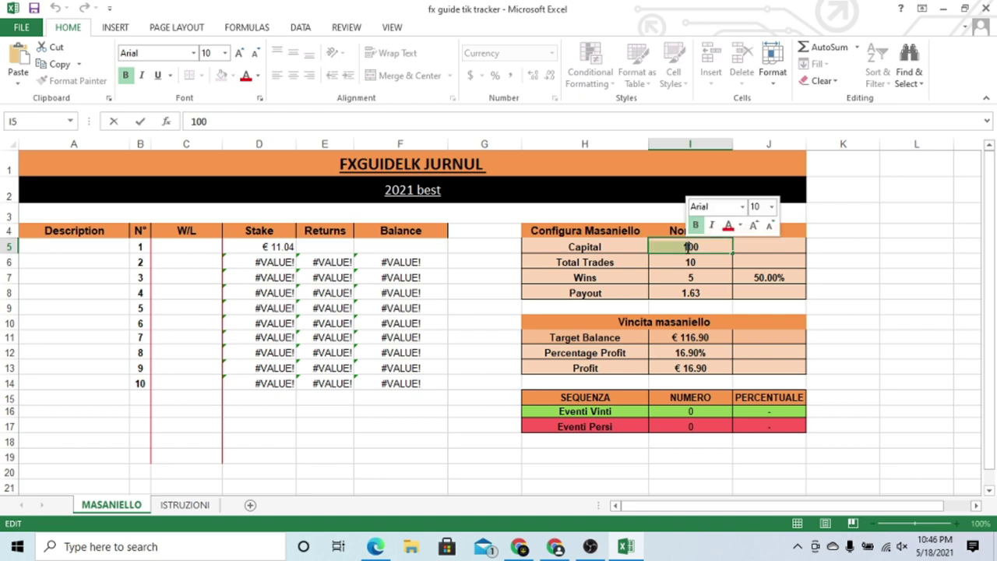
type("500")
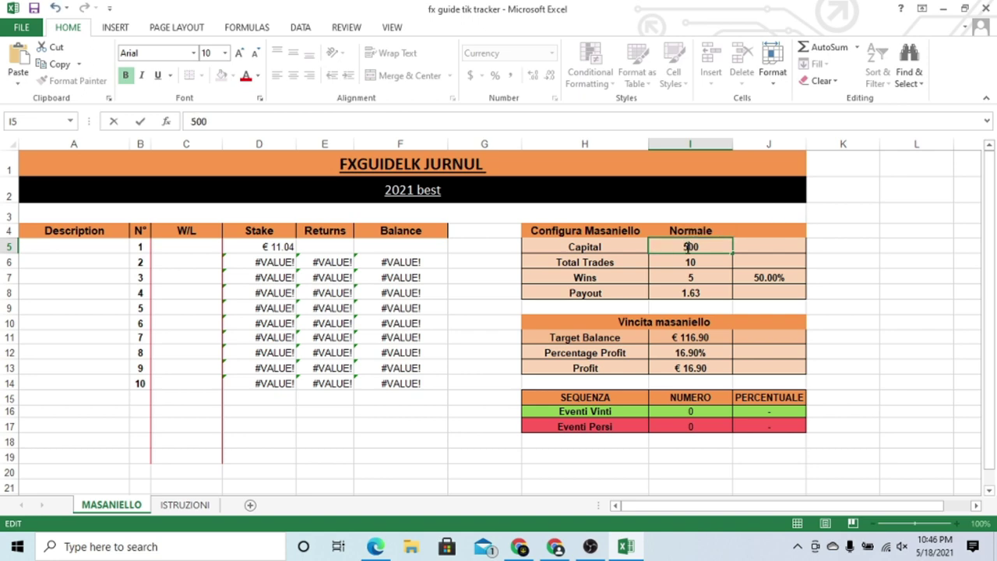
left_click(737, 247)
left_click(709, 248)
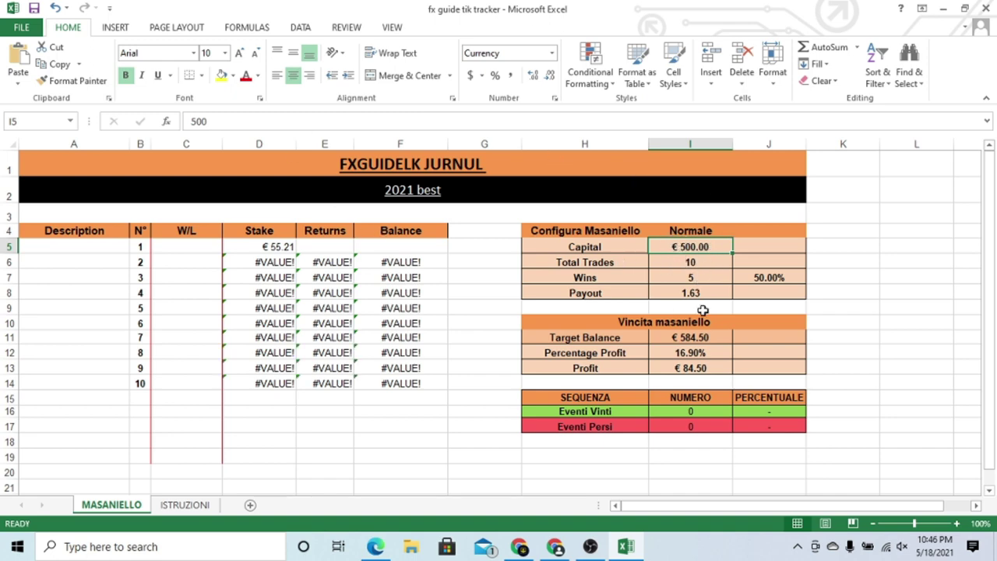
Review the Profit for the 500 capital, and return to Chrome's Google calculator with its display cleared
left_click(690, 367)
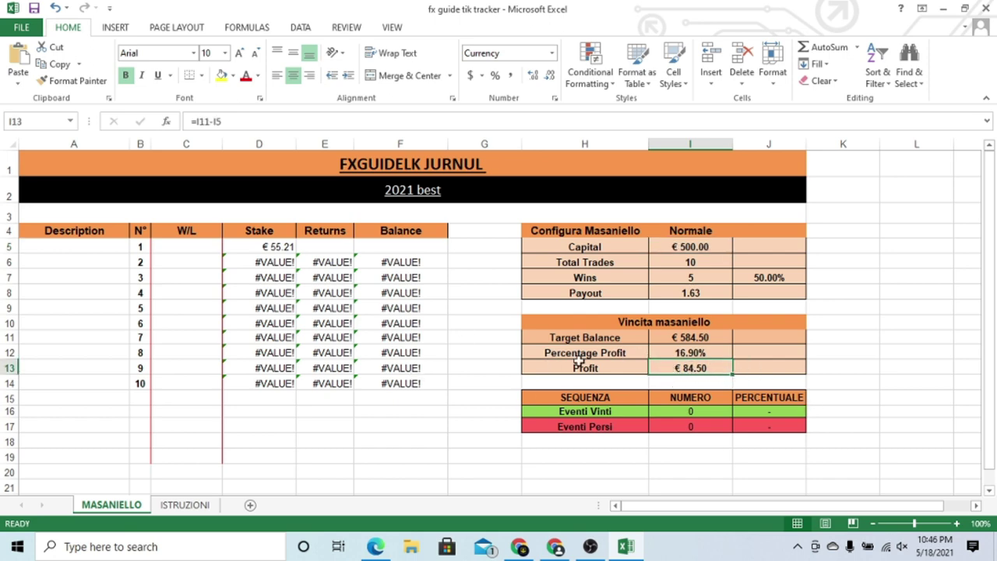
left_click(690, 246)
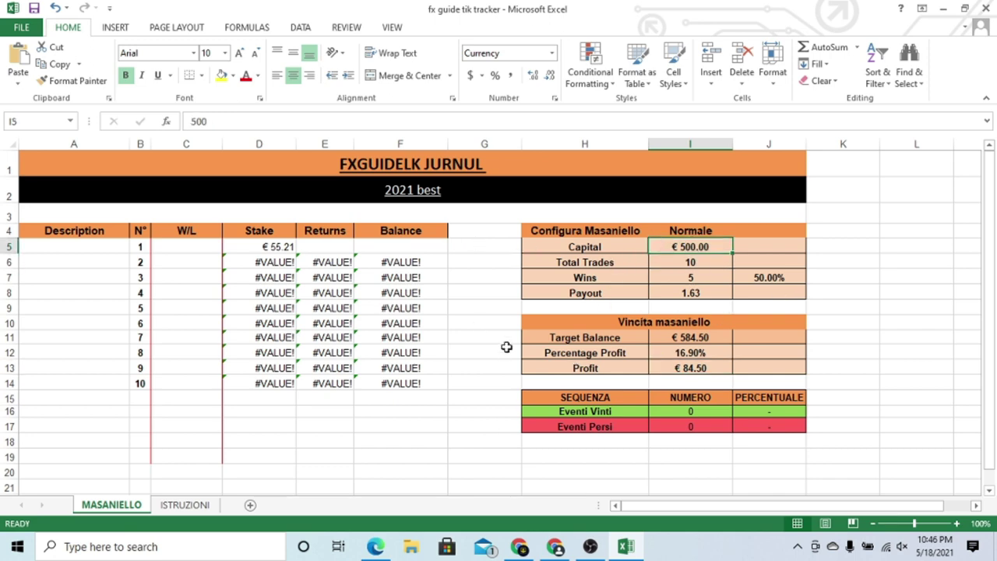
left_click(692, 369)
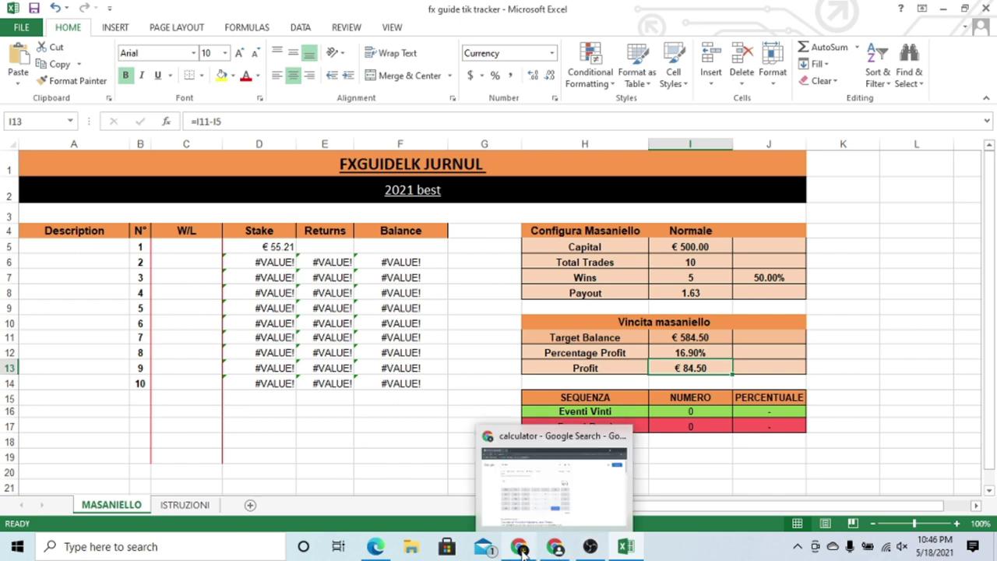
left_click(556, 548)
left_click(577, 281)
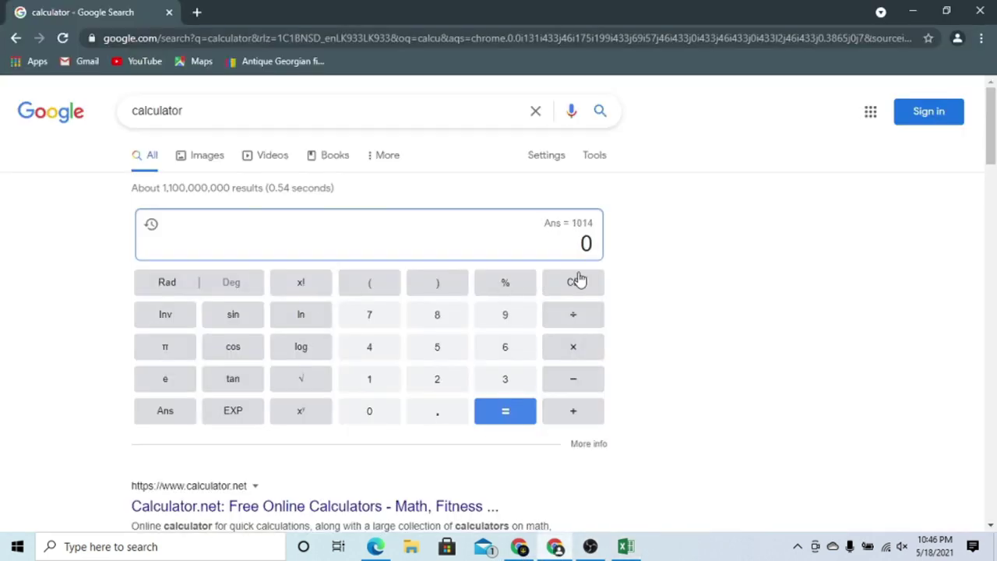
Calculate the 30-day profit by multiplying 84.50 by 30 in the calculator and highlight the result
left_click(448, 327)
left_click(374, 353)
left_click(433, 411)
left_click(448, 356)
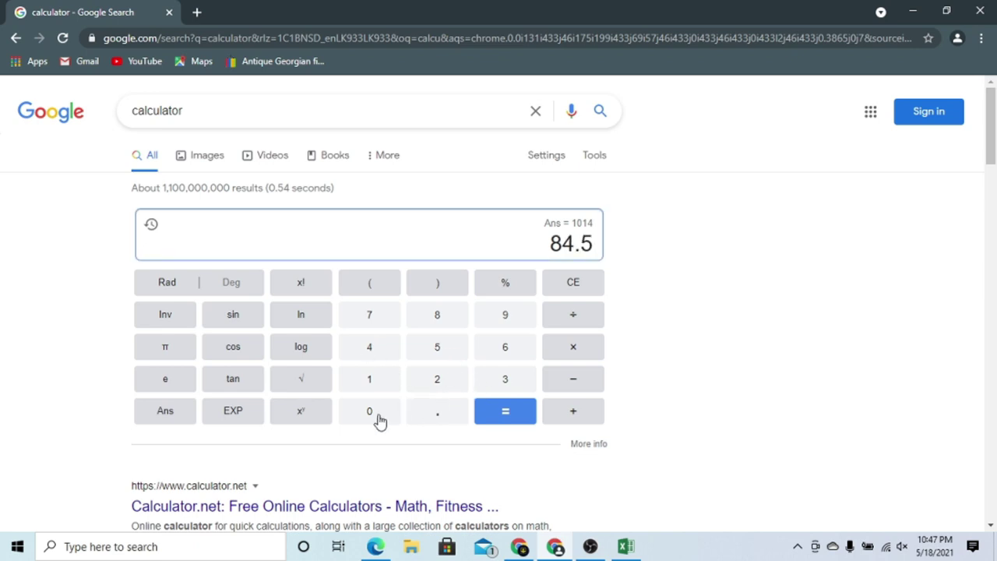
left_click(379, 418)
left_click(568, 351)
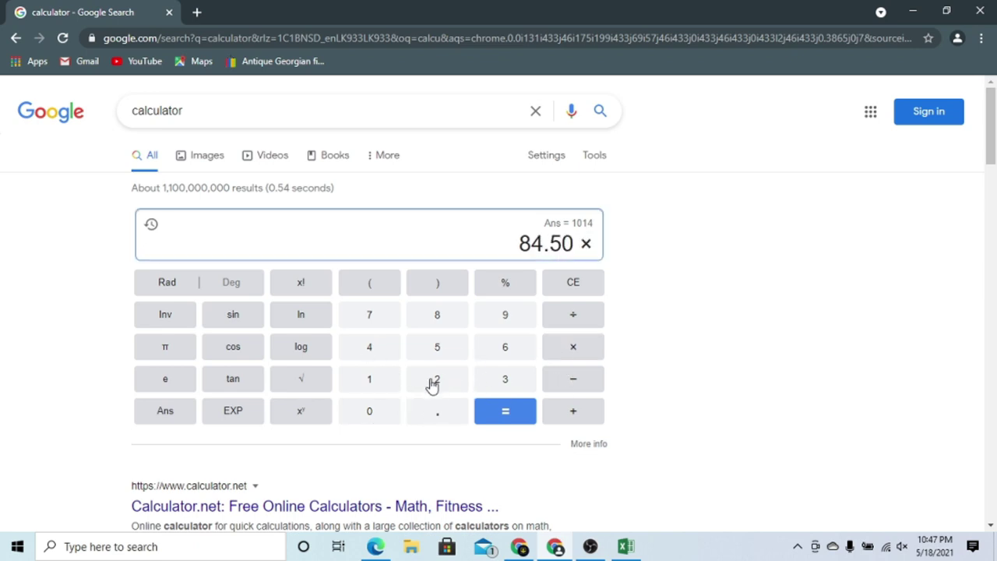
left_click(514, 380)
left_click(386, 421)
left_click(511, 414)
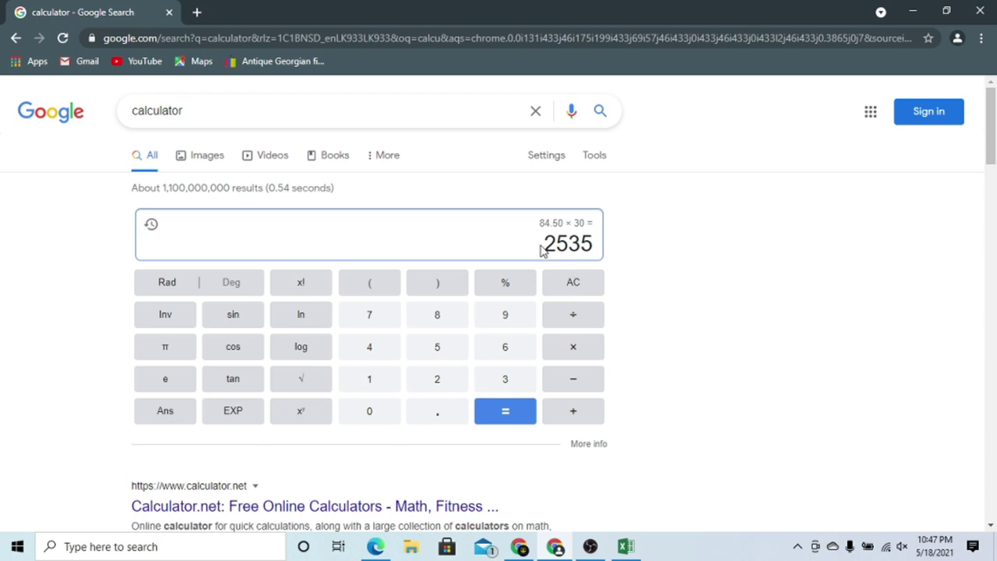
left_click_drag(545, 244, 599, 242)
left_click(551, 248)
left_click_drag(550, 248, 597, 245)
Multiply the 30-day profit by 200 in the calculator and highlight the result
left_click(562, 351)
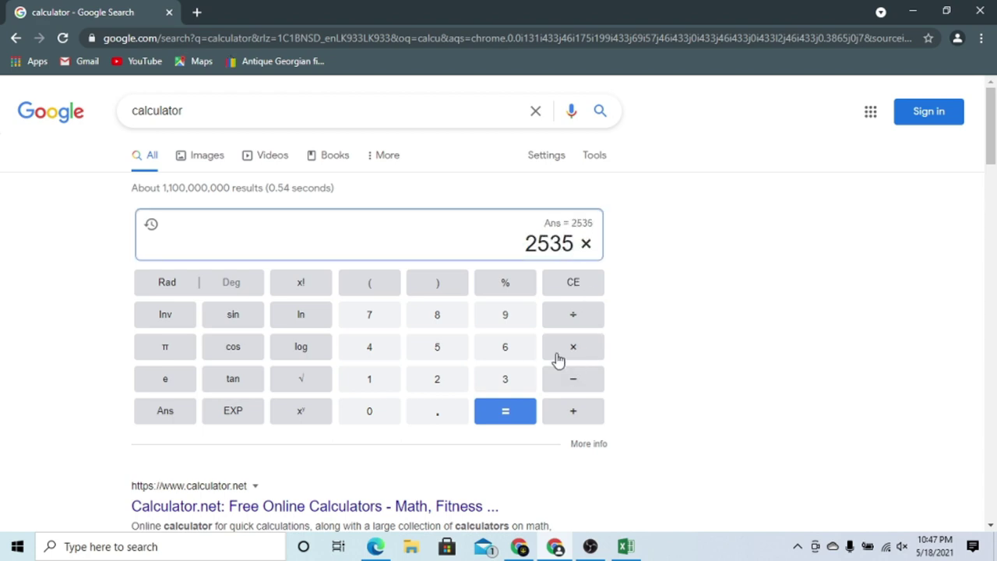
left_click(461, 382)
left_click(388, 413)
left_click(388, 413)
left_click(504, 419)
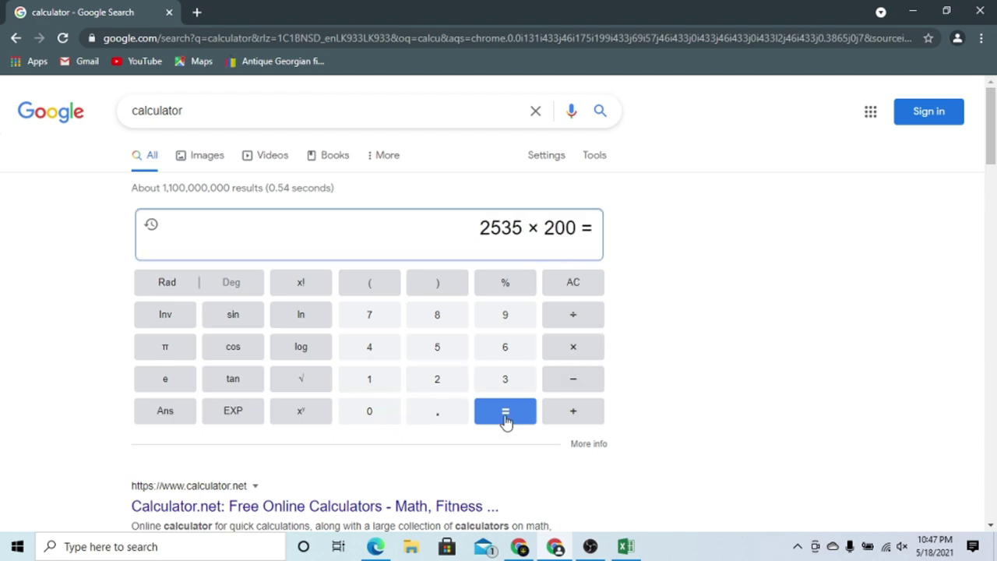
left_click_drag(525, 243, 597, 245)
left_click(567, 256)
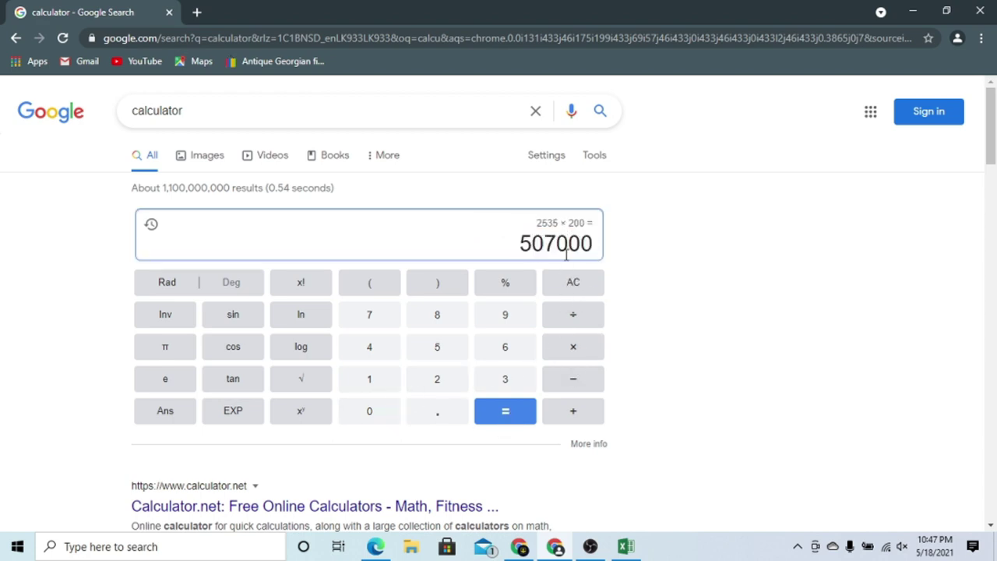
left_click_drag(529, 243, 596, 252)
left_click(527, 245)
left_click_drag(525, 243, 596, 246)
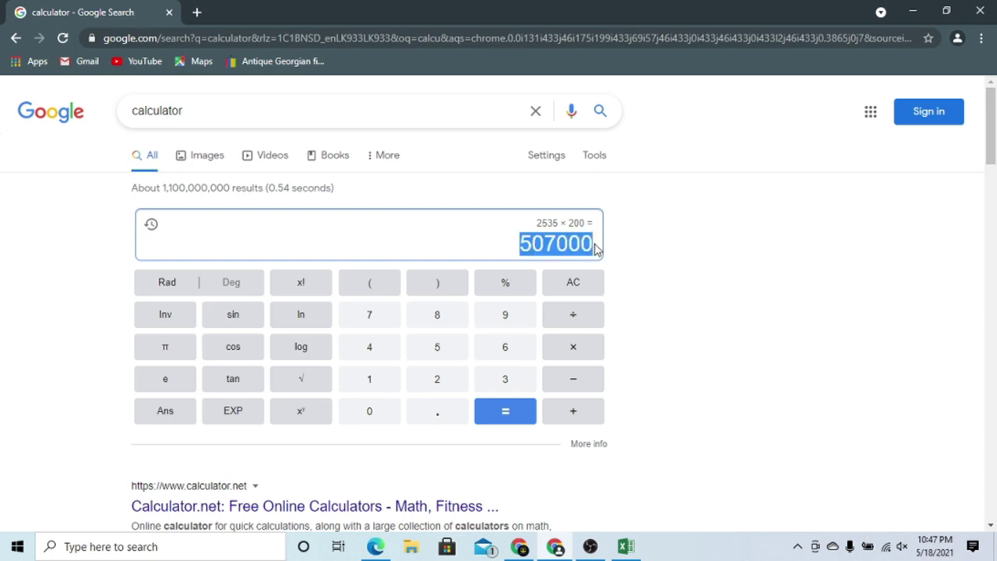
left_click(594, 245)
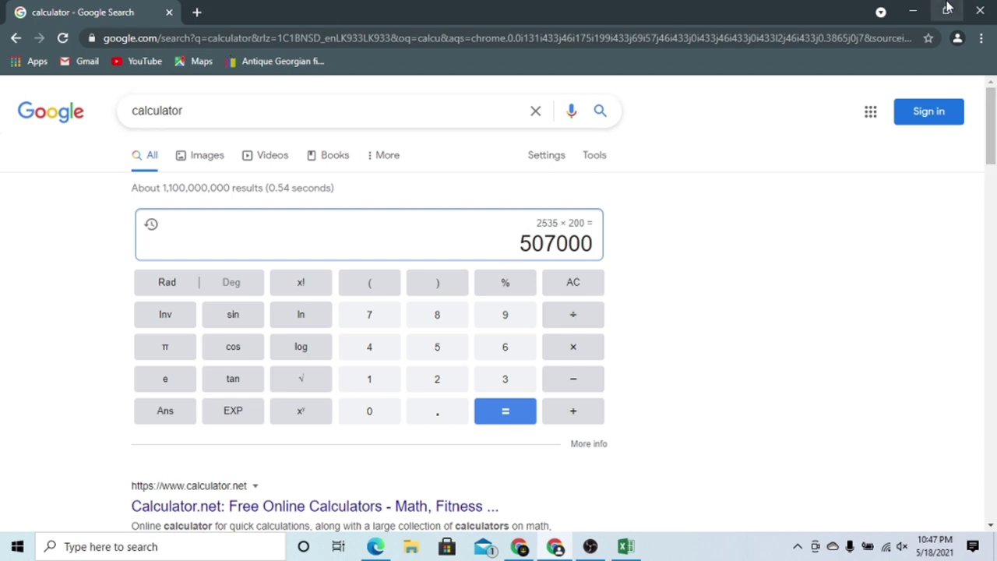
Arrange the Binary.com SmartTrader window and the Excel tracker workbook side by side, showing the trading page's account balance
left_click(519, 546)
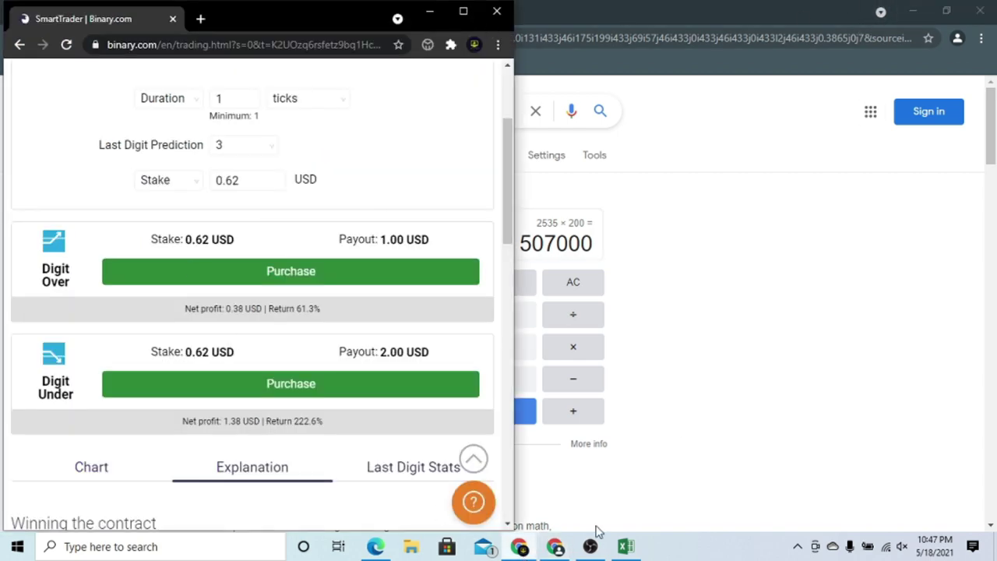
left_click(626, 546)
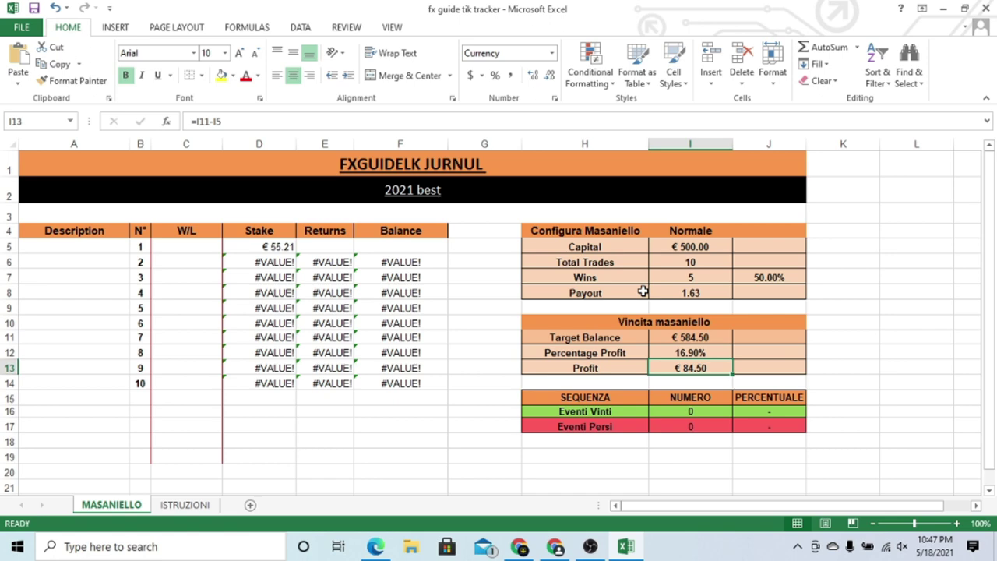
left_click(965, 7)
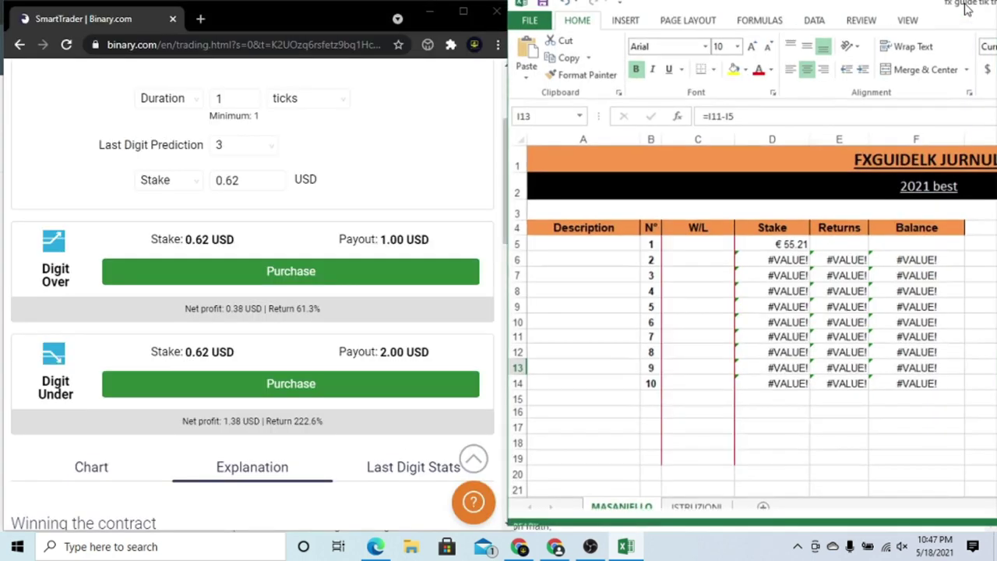
left_click_drag(808, 12, 847, 17)
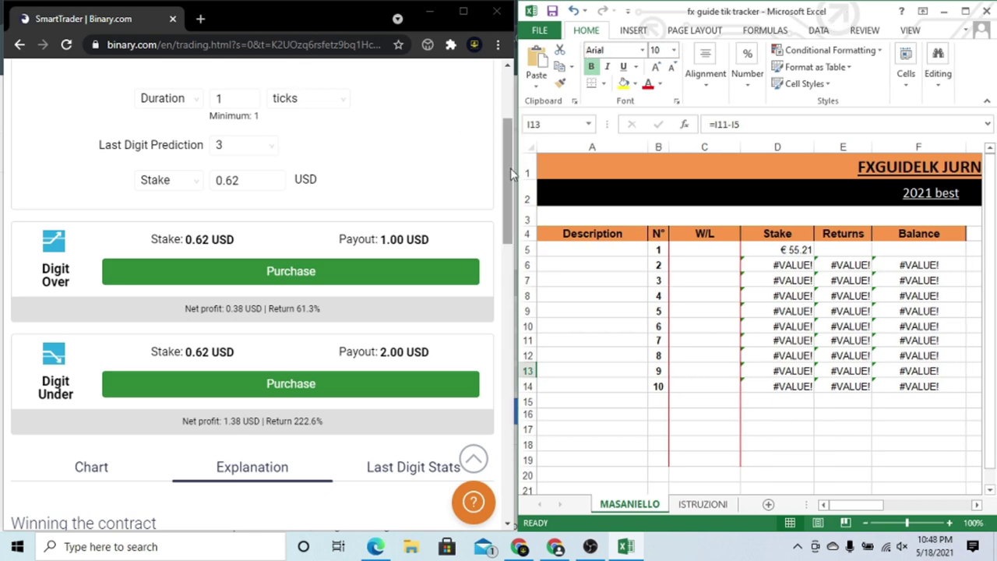
left_click_drag(508, 173, 507, 116)
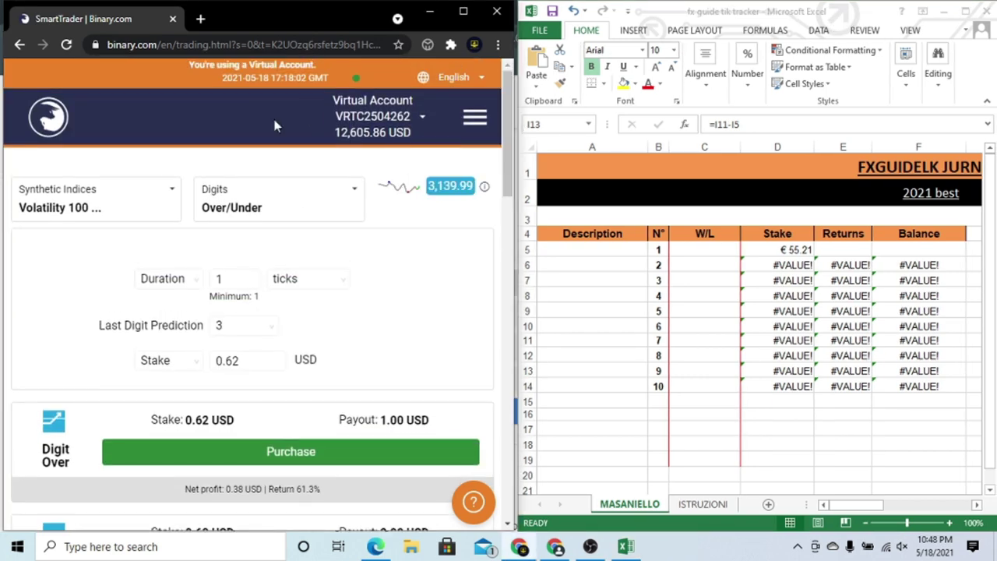
Set the Capital to 100 in the tracker's Configura Masaniello table
left_click(856, 508)
left_click_drag(895, 508, 904, 514)
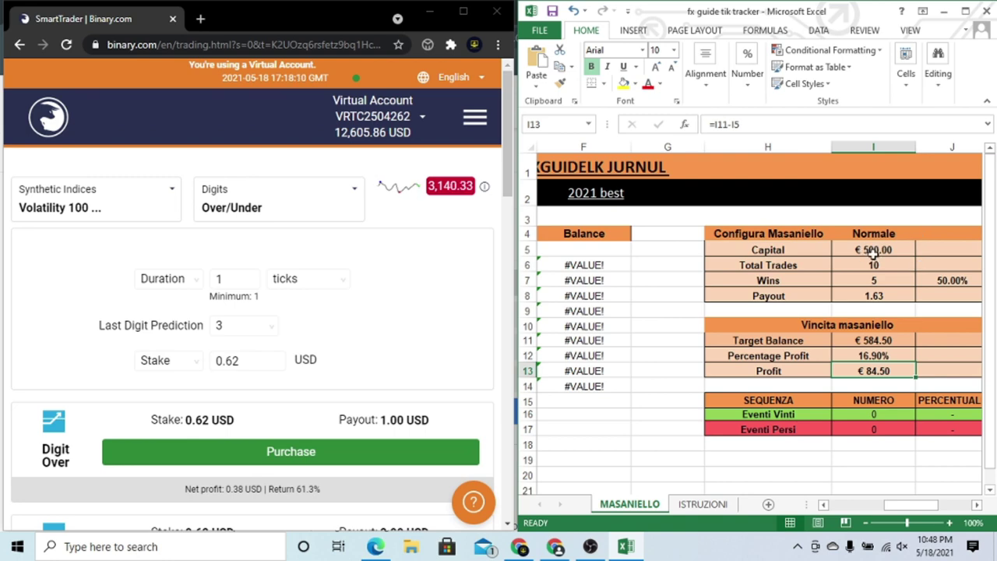
double_click(872, 249)
double_click(869, 249)
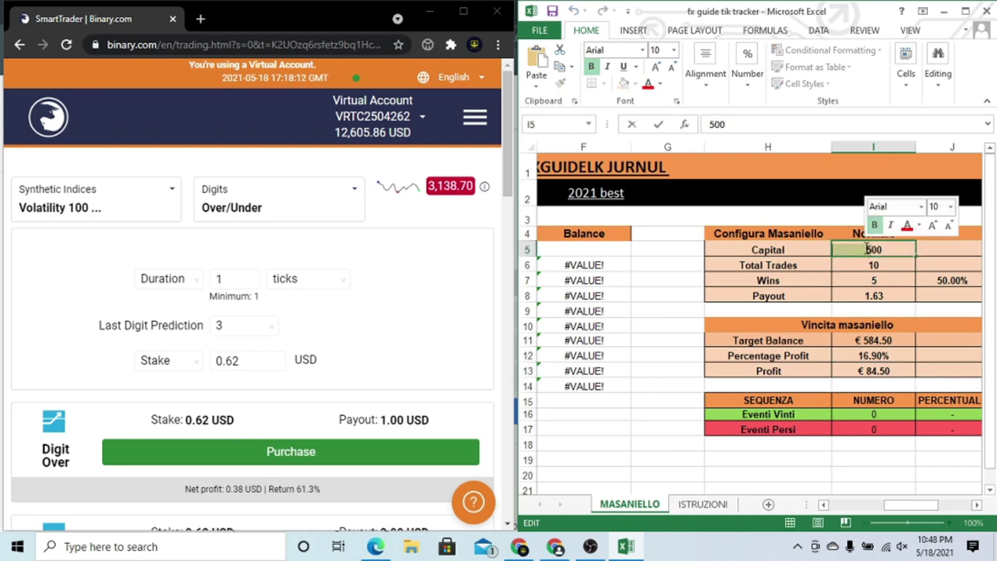
type("100")
key("Return")
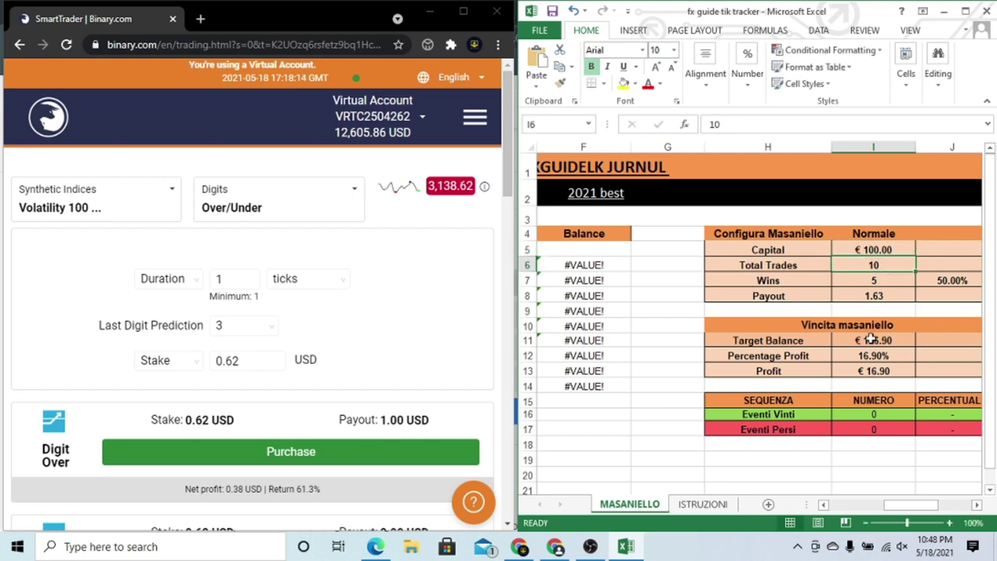
left_click_drag(896, 505, 898, 506)
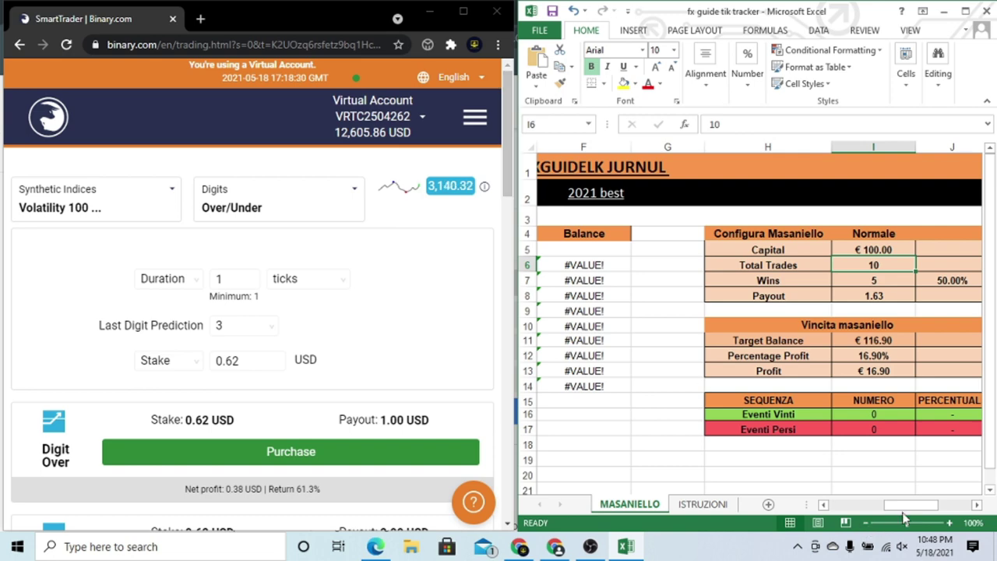
Take the first trade's stake from the tracker, purchase a Digit Over contract with an 11.04 USD stake, and check its outcome
mouse_move(899, 505)
left_mouse_down()
mouse_move(866, 508)
mouse_move(881, 508)
left_mouse_up()
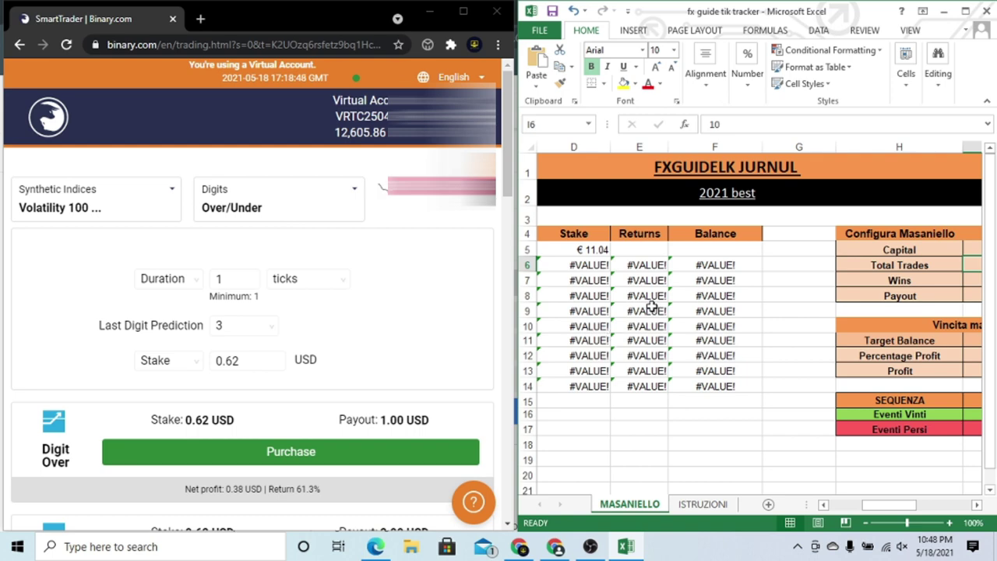
left_click_drag(888, 505, 867, 512)
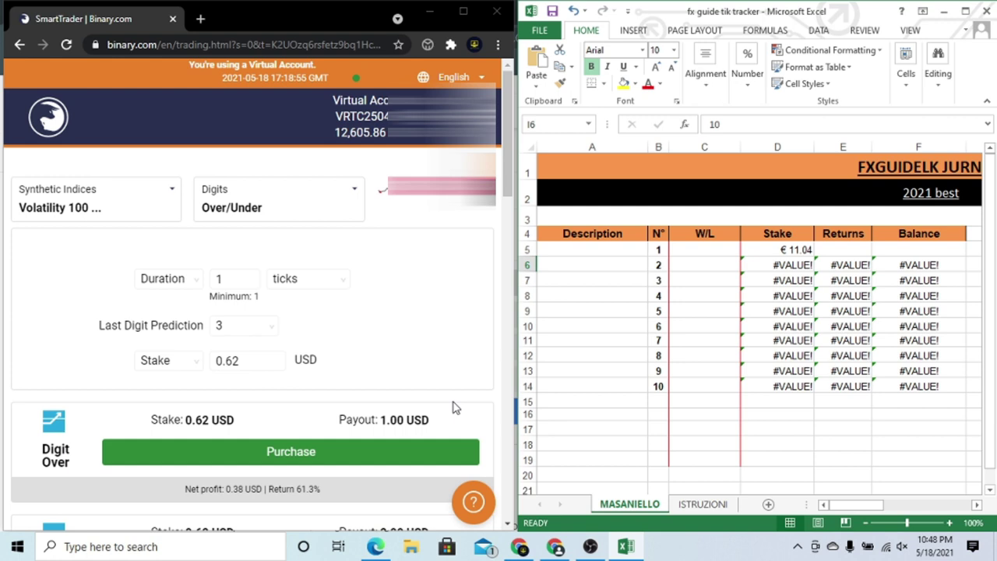
left_click(790, 250)
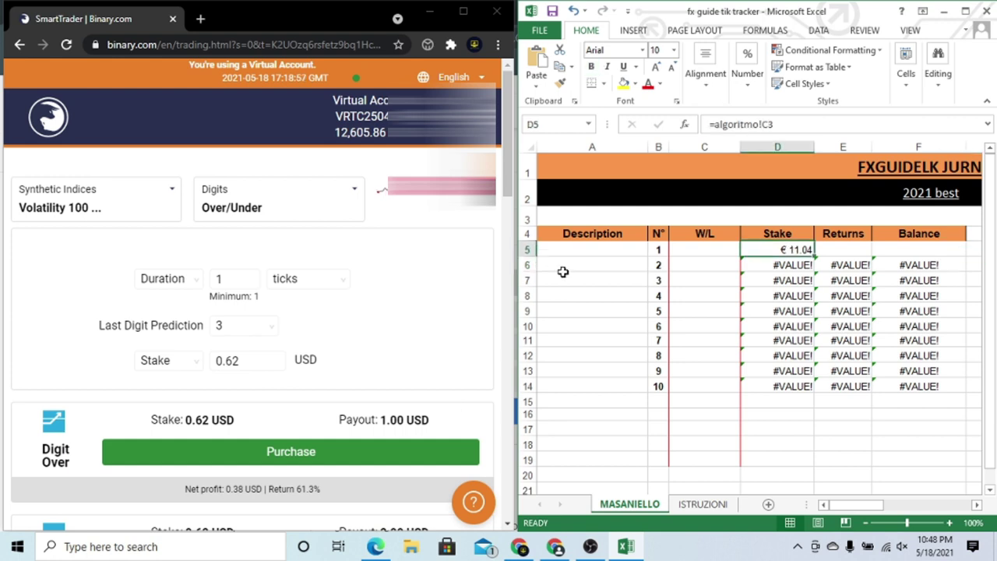
left_click(238, 359)
double_click(239, 358)
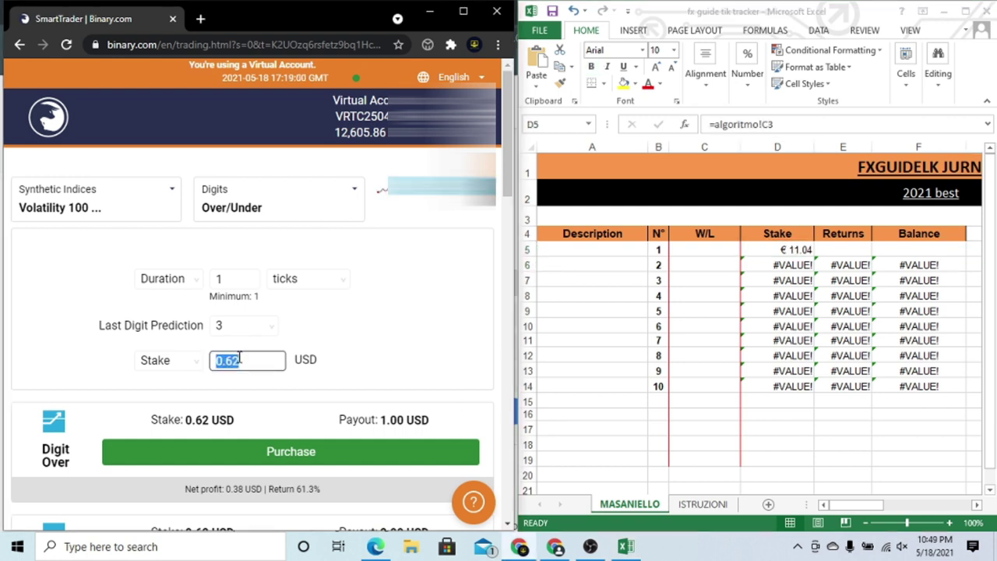
type("11.04")
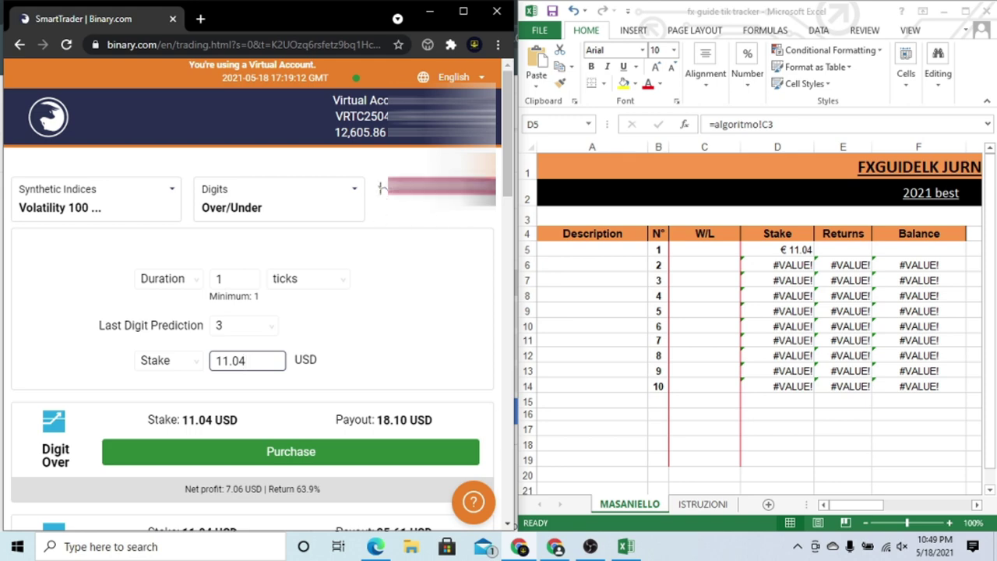
left_click(318, 459)
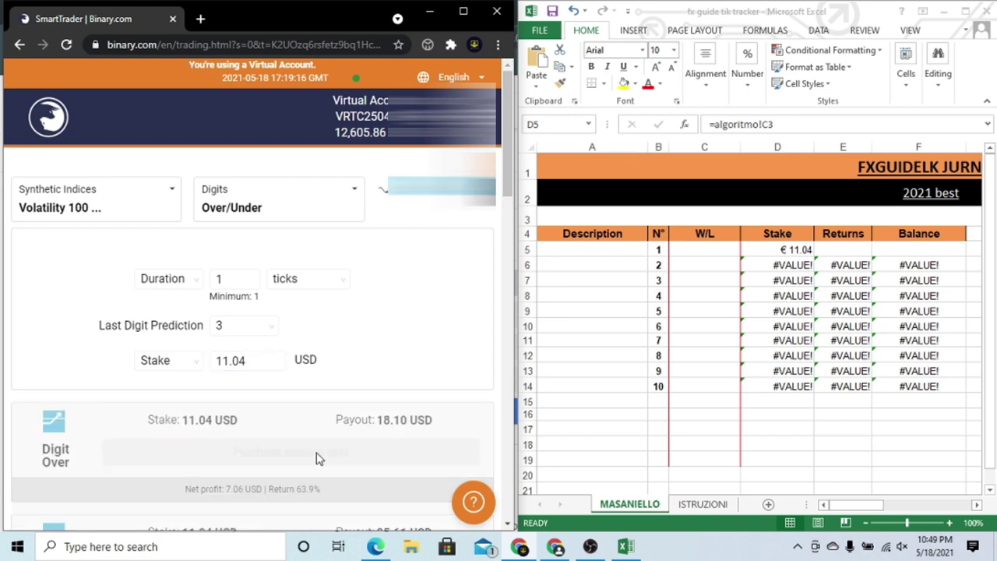
scroll(508, 201, "down", 1)
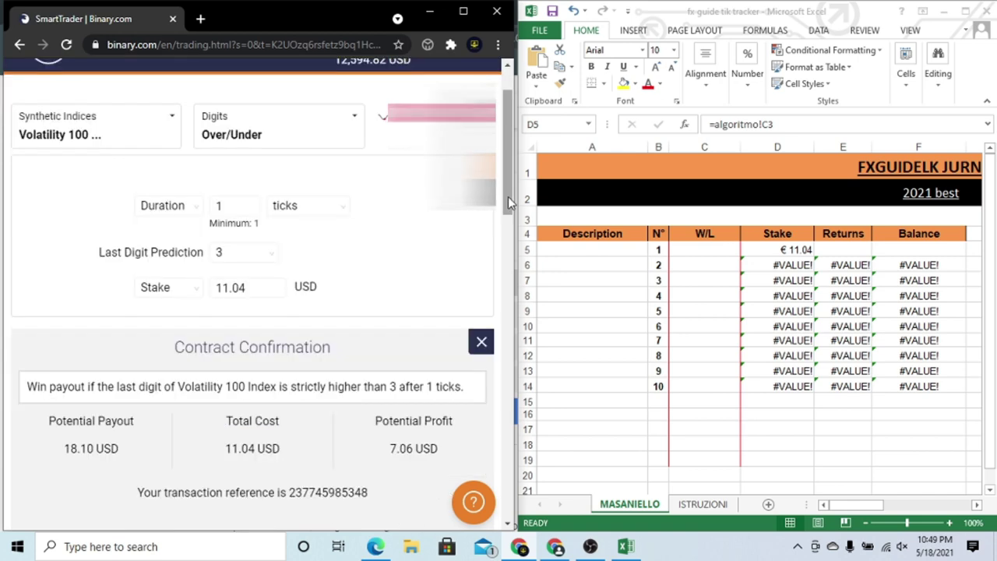
left_click_drag(508, 201, 506, 233)
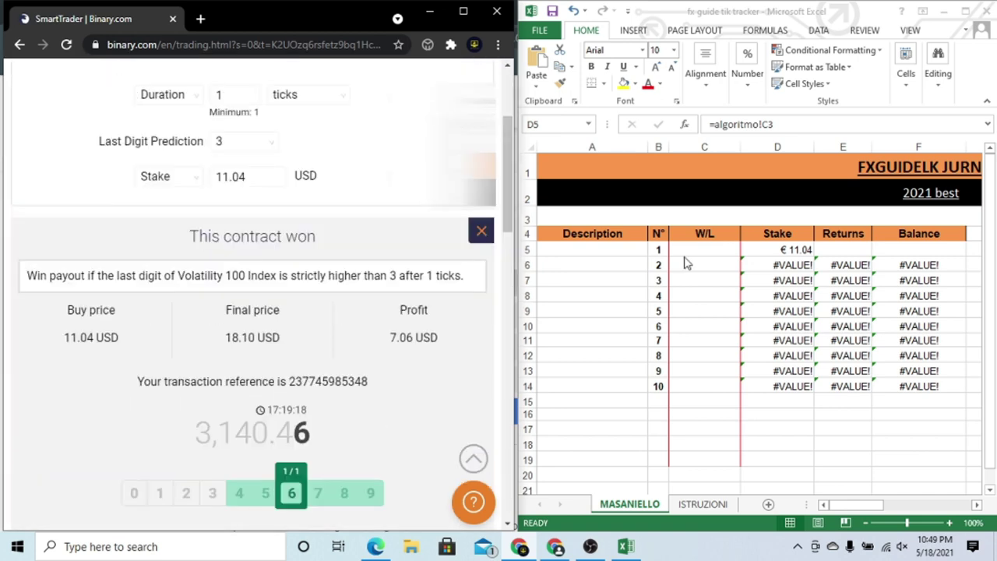
Record W as the result of trade 1 in the tracker's W/L column
left_click(690, 256)
left_click(689, 249)
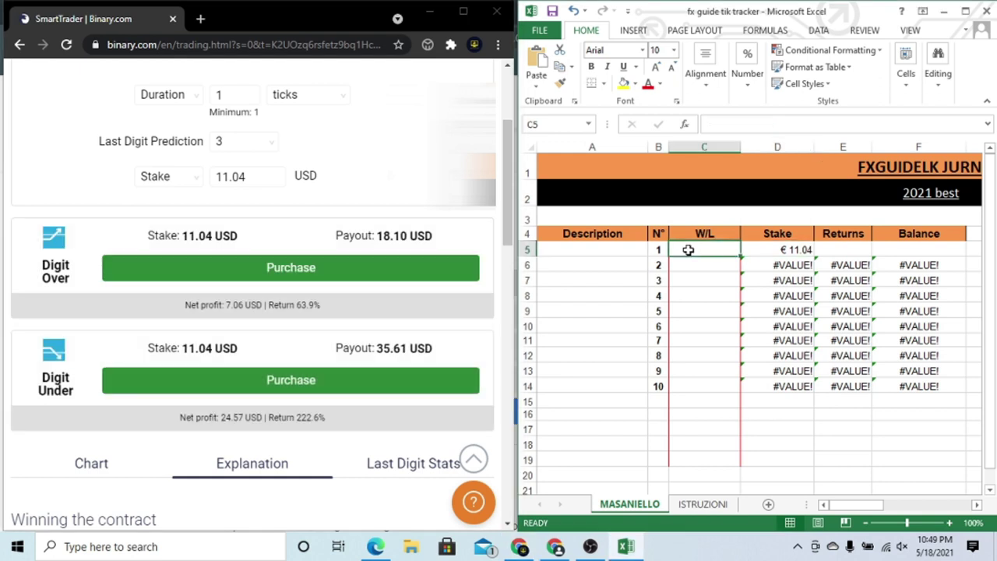
type("W\\")
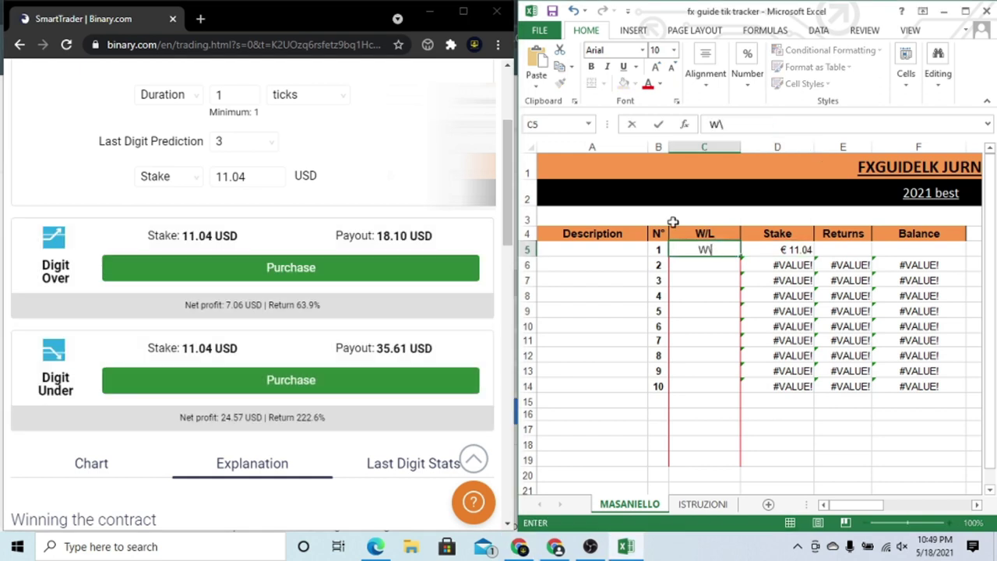
key("BackSpace")
key("Return")
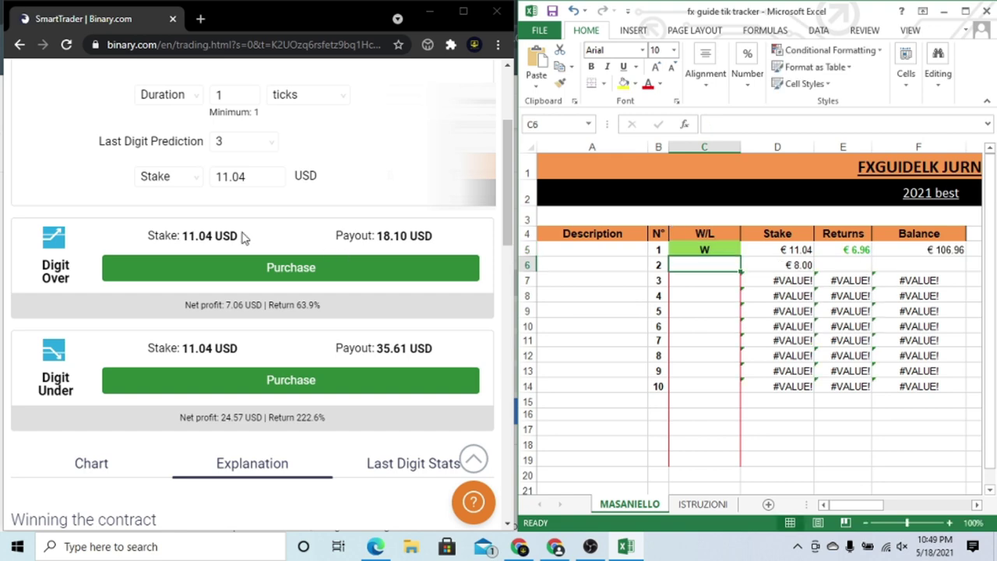
Set the stake to 8 USD, purchase a Digit Over contract for the second trade, and check its outcome
left_click_drag(507, 189, 508, 139)
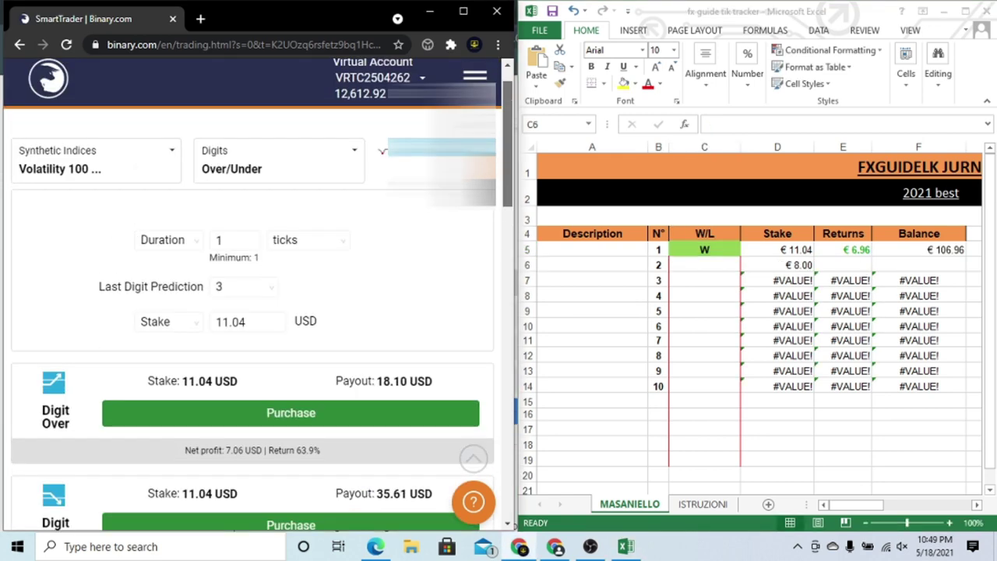
double_click(253, 328)
type("8")
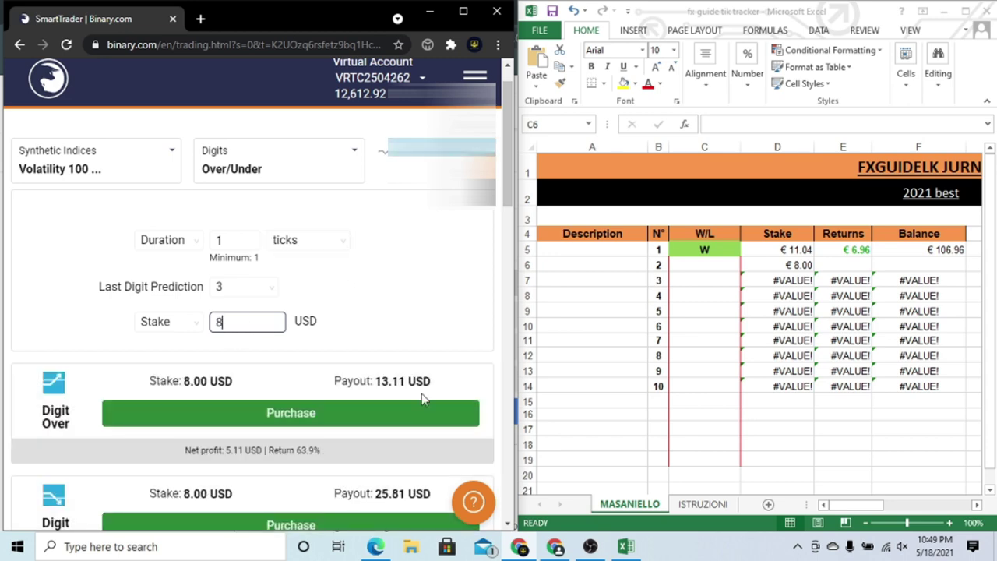
left_click(382, 412)
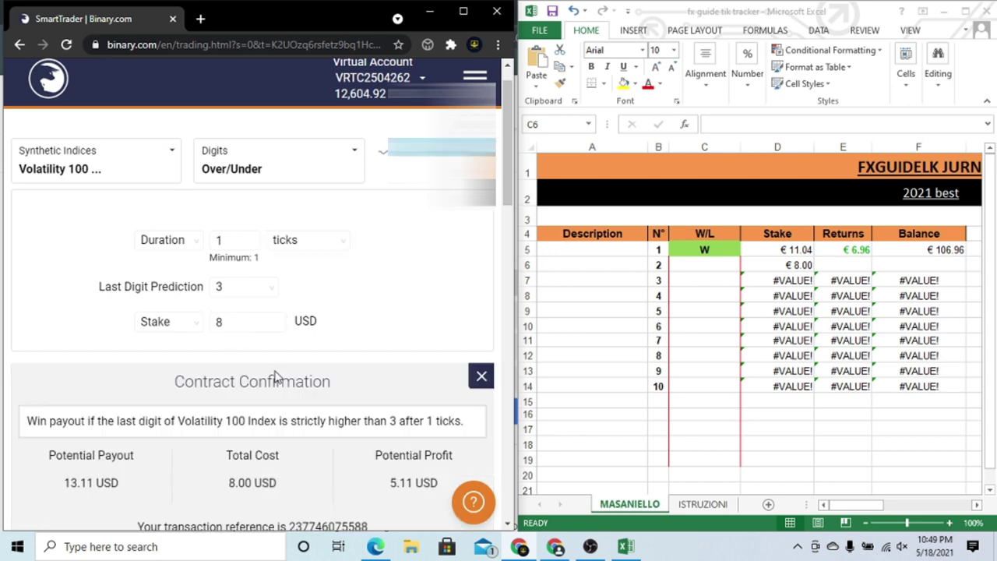
scroll(277, 377, "down", 3)
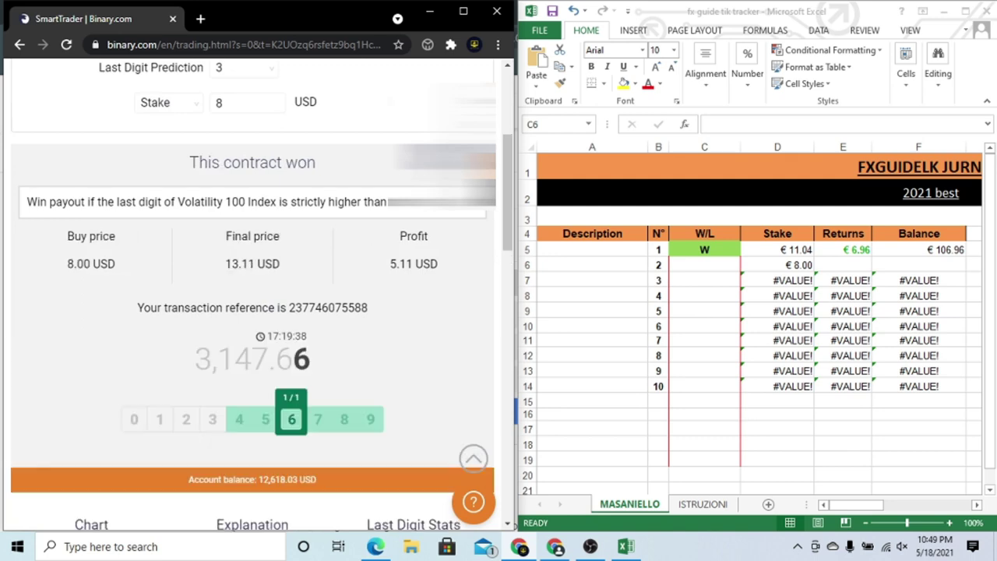
left_click(690, 265)
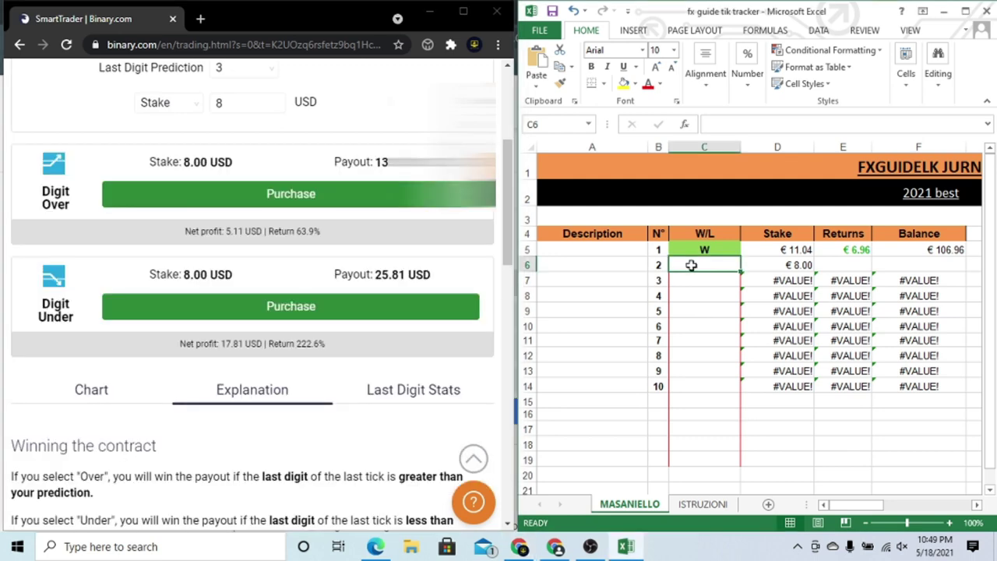
type("w")
key("Return")
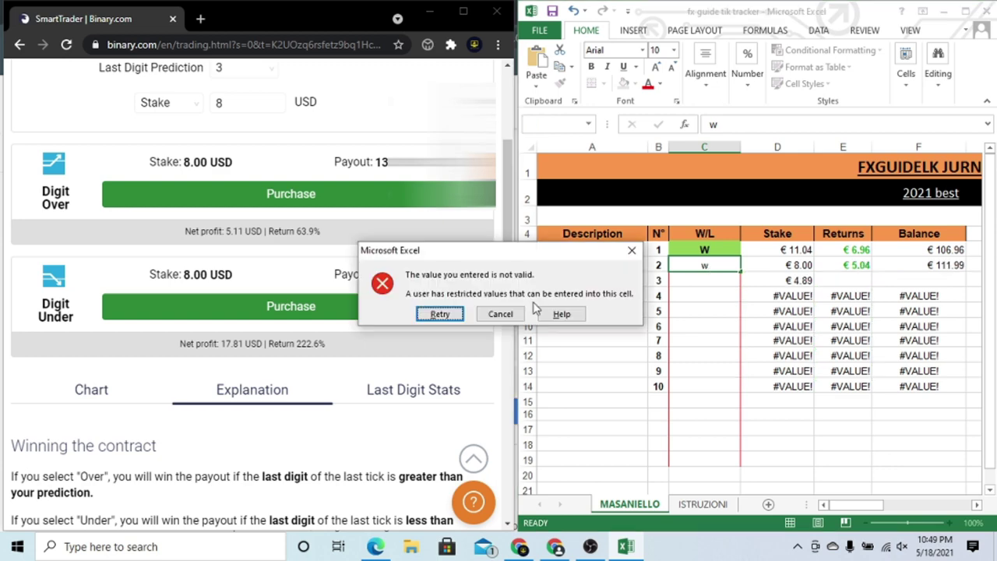
left_click(500, 313)
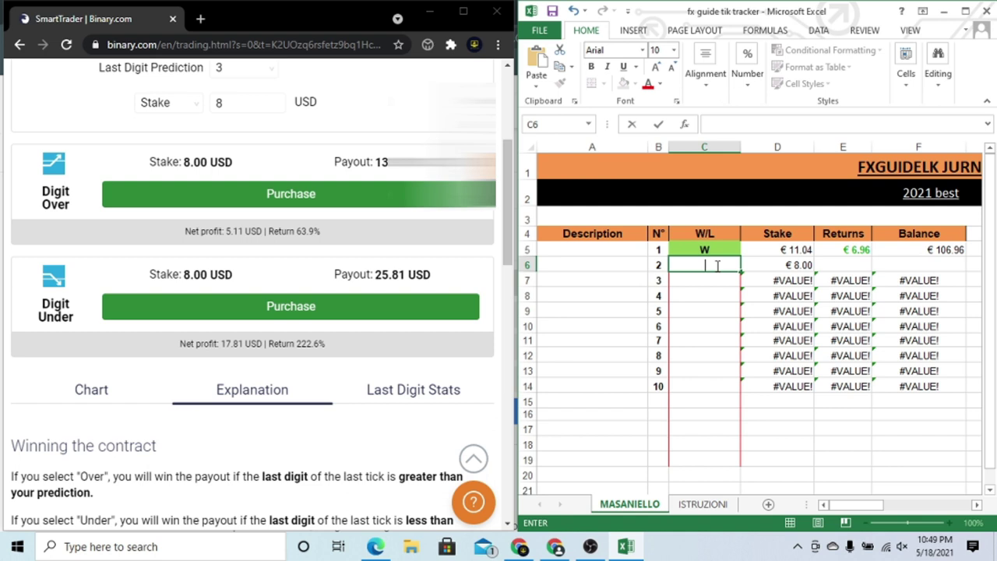
Record an uppercase W as the result of trade 2 in the W/L column
type("W")
key("Return")
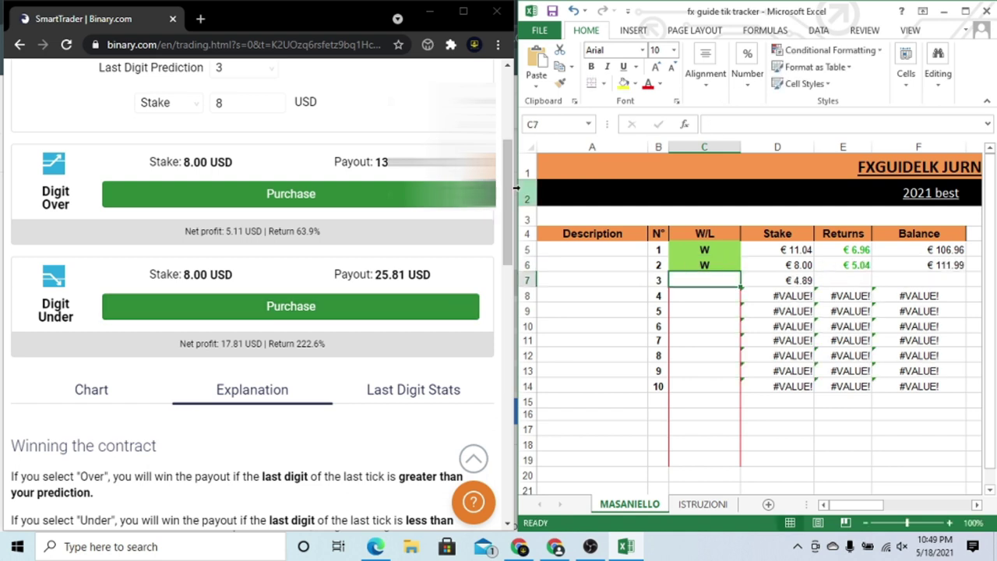
Set the stake to 4.89 USD, purchase a Digit Over contract for the third trade, and check its outcome
left_click_drag(508, 192, 508, 144)
left_click(229, 316)
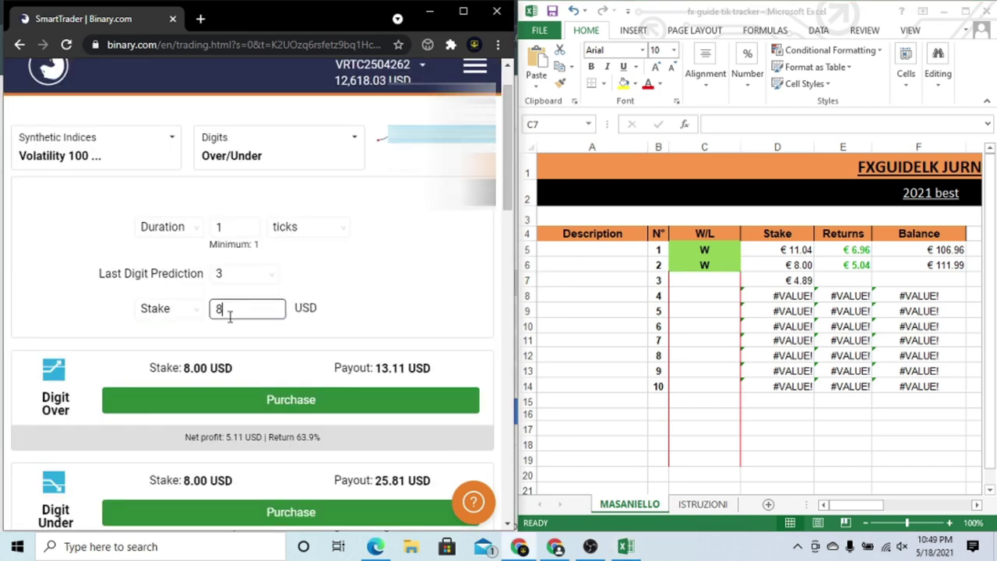
double_click(229, 315)
type("4.89")
left_click(339, 401)
scroll(338, 401, "up", 1)
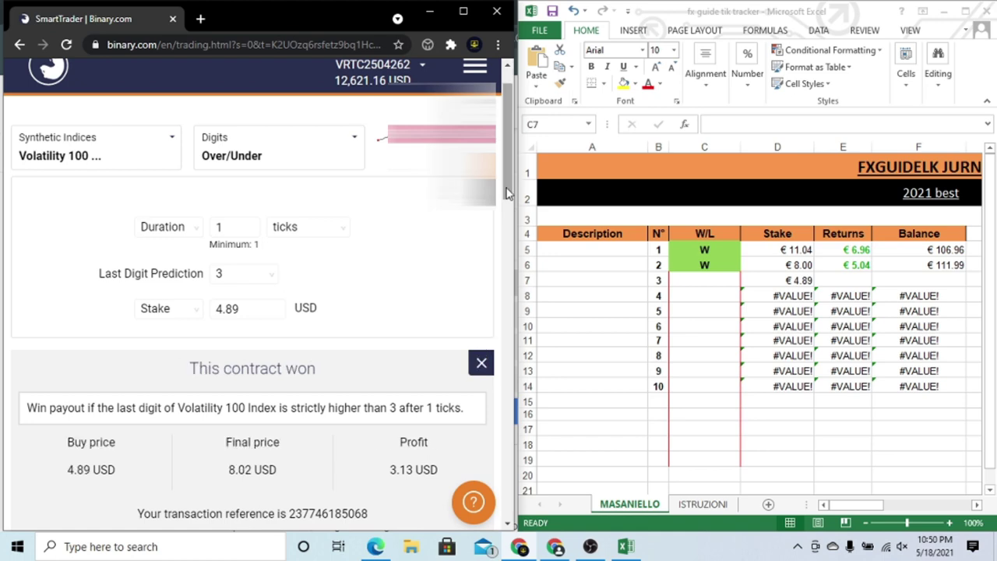
scroll(503, 249, "down", 4)
scroll(498, 199, "up", 3)
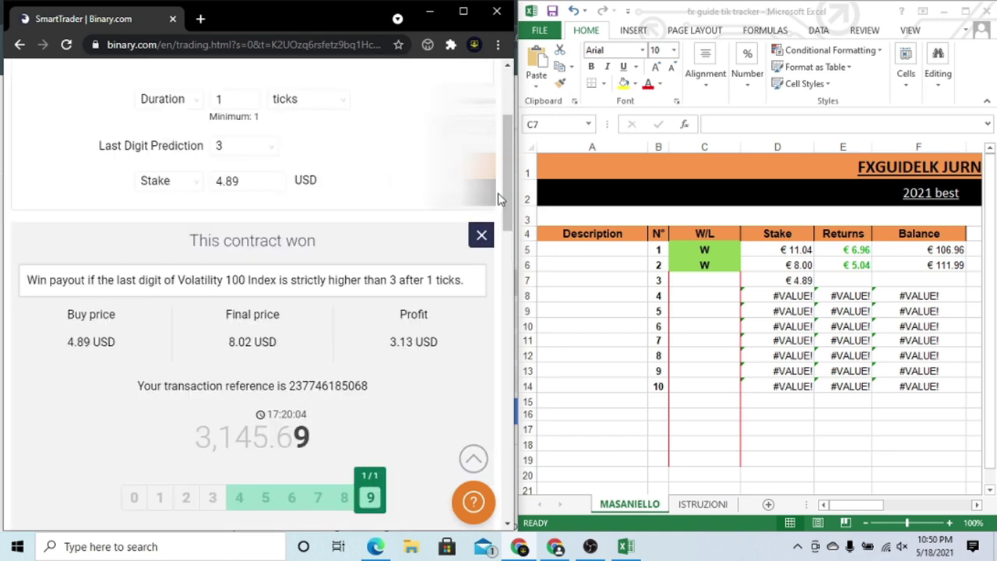
Record W as the result of trade 3 in the tracker's W/L column
left_click(706, 282)
type("W")
key("Return")
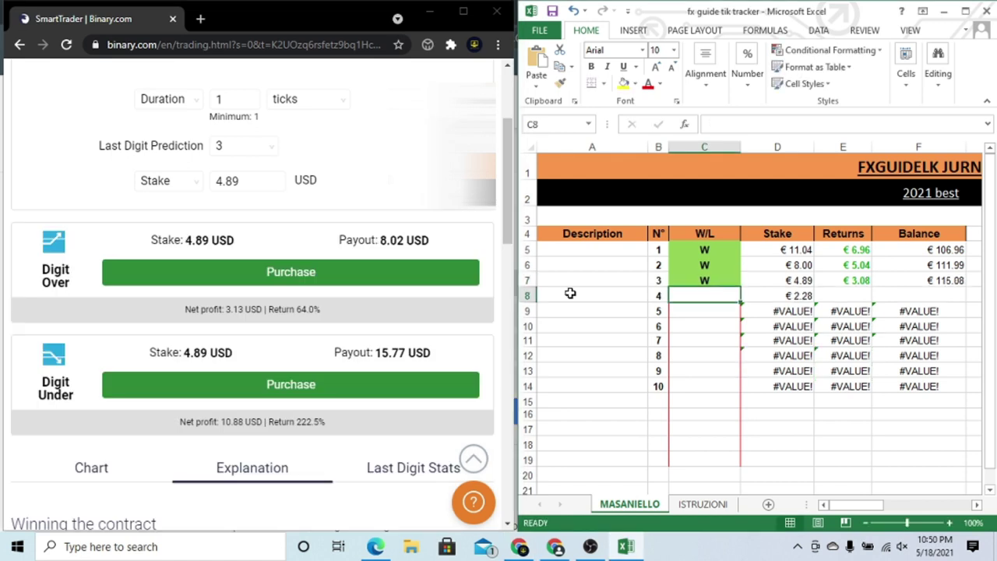
Set the stake to 2.28 USD and purchase a Digit Over contract for the fourth trade
left_click_drag(508, 220, 508, 194)
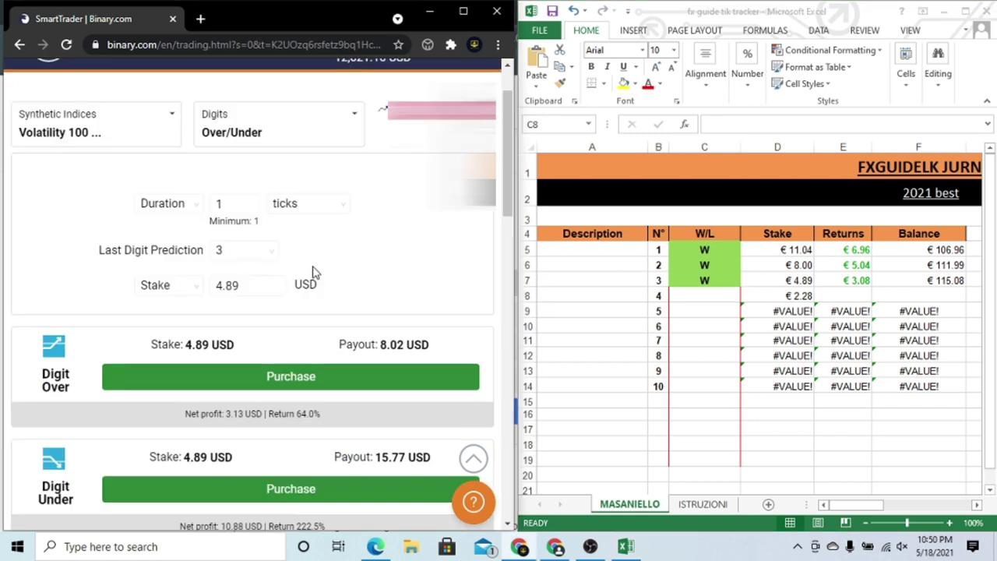
left_click(241, 286)
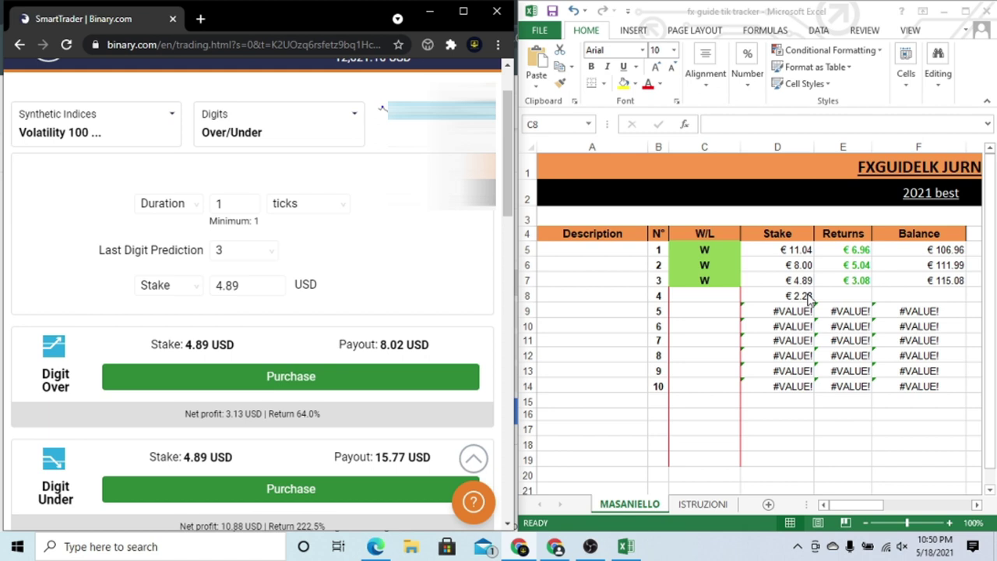
double_click(237, 287)
type("2")
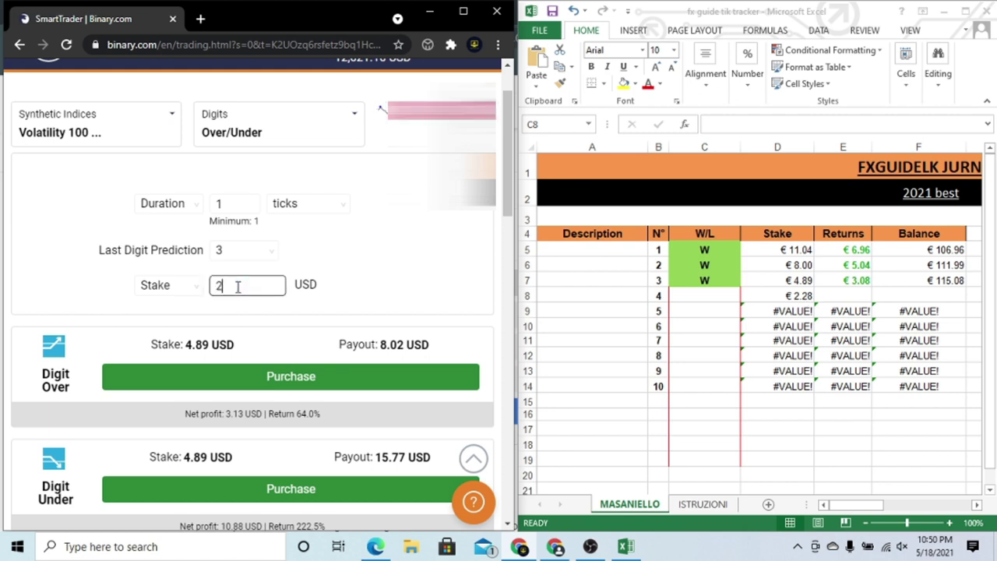
type(".28")
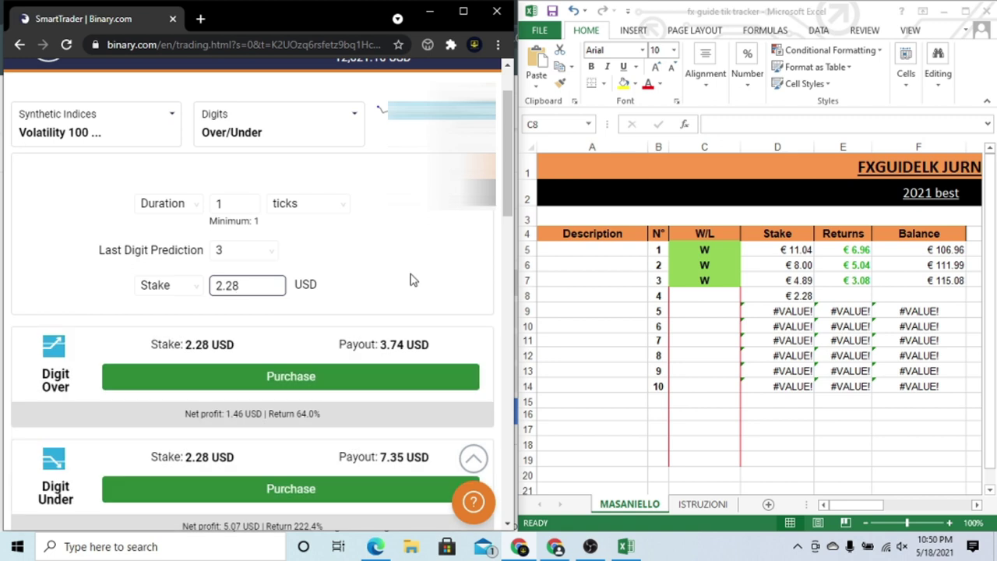
left_click(309, 377)
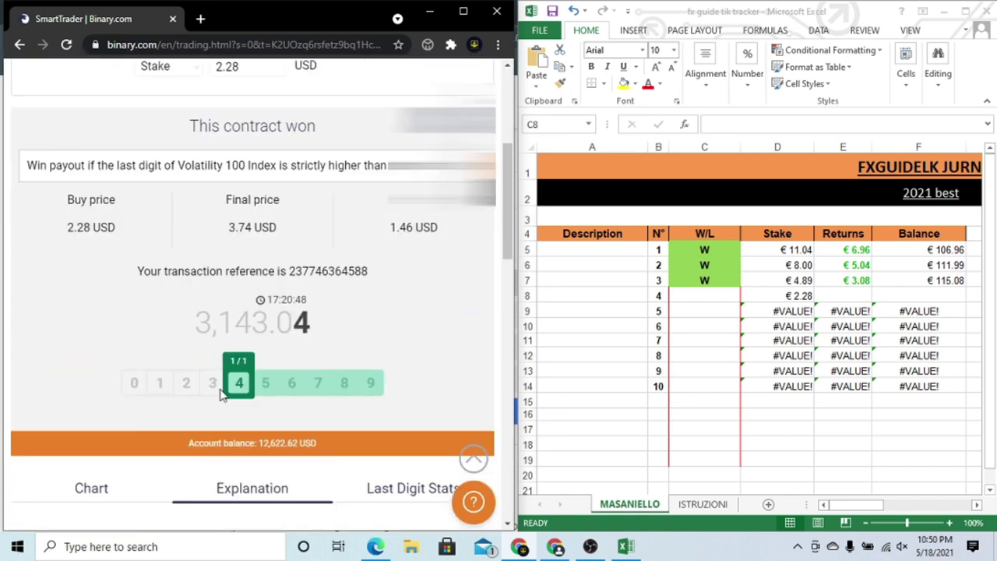
Record W as the result of trade 4 in the tracker's W/L column
left_click(715, 300)
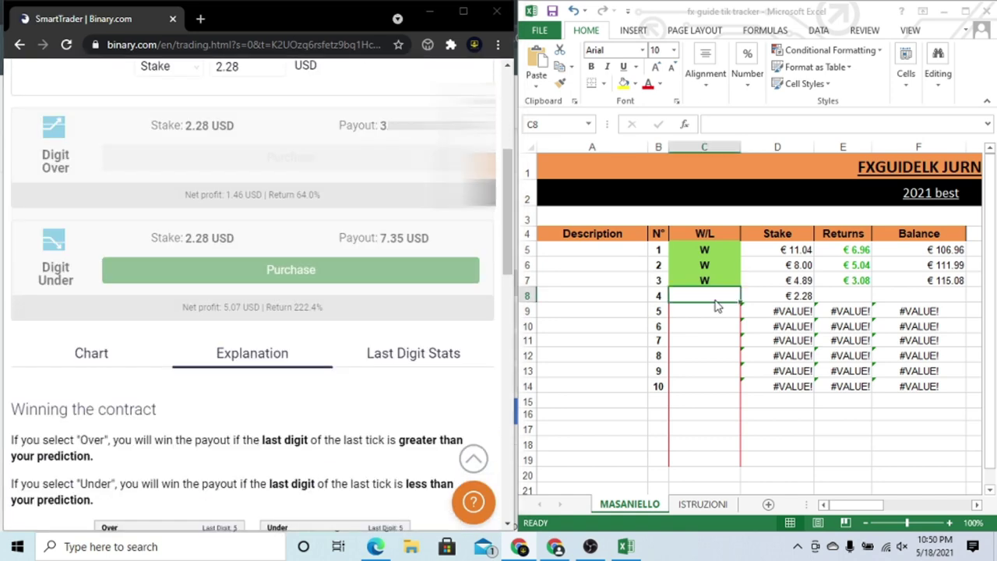
type("W")
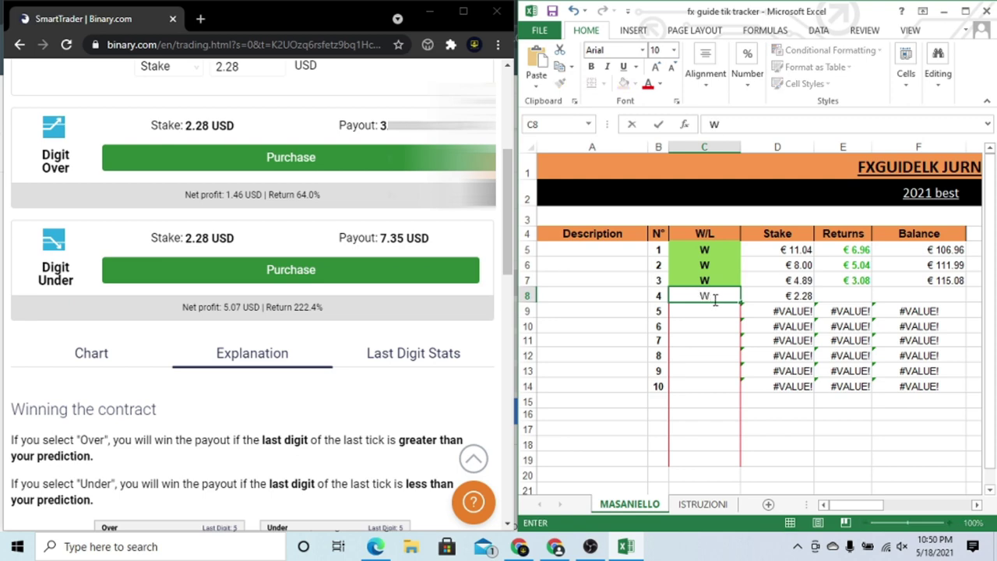
key("Return")
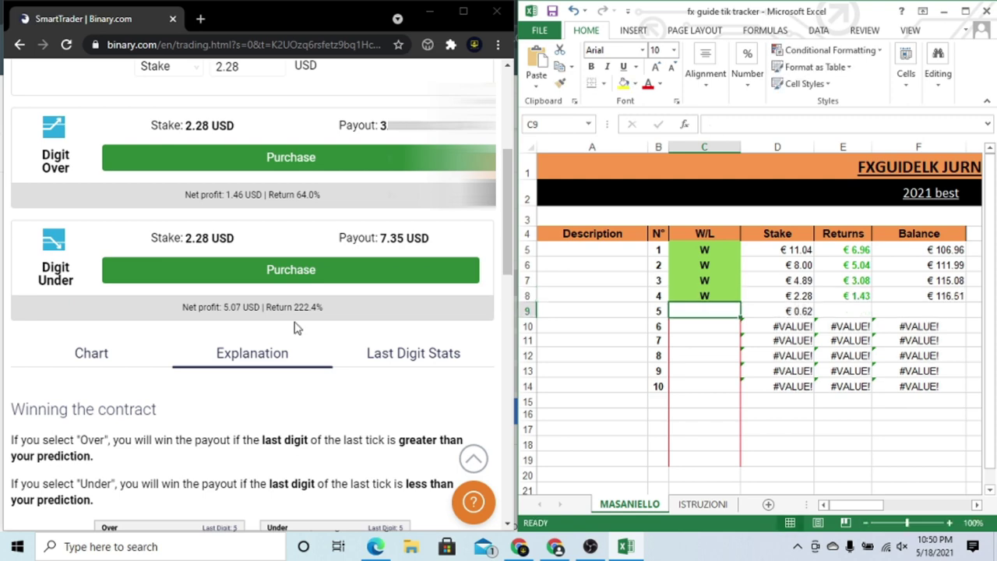
Purchase a Digit Over contract with the 2.28 USD stake for the fifth trade and record L as its result in the tracker's W/L column
scroll(501, 175, "up", 2)
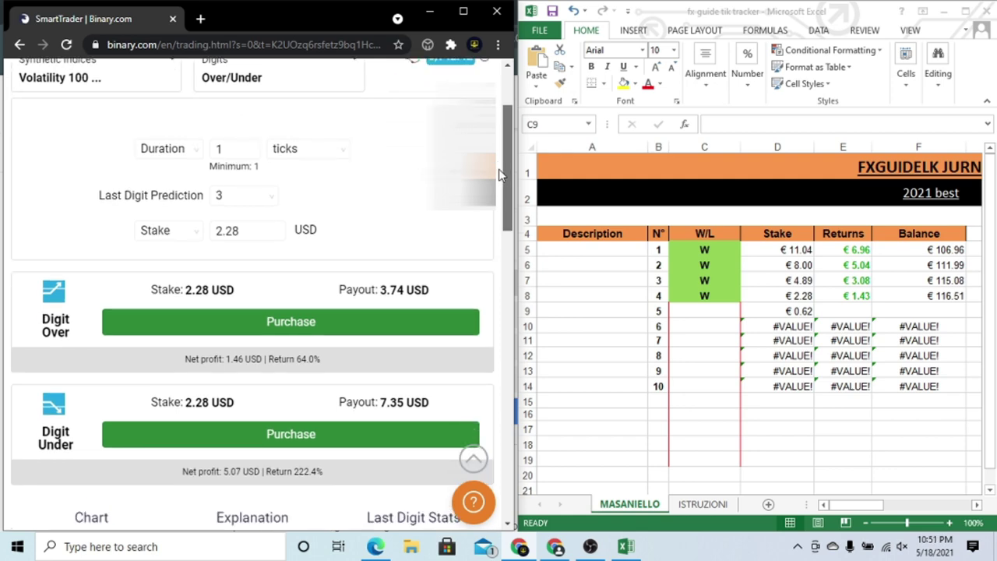
scroll(500, 175, "down", 1)
left_click_drag(511, 186, 511, 205)
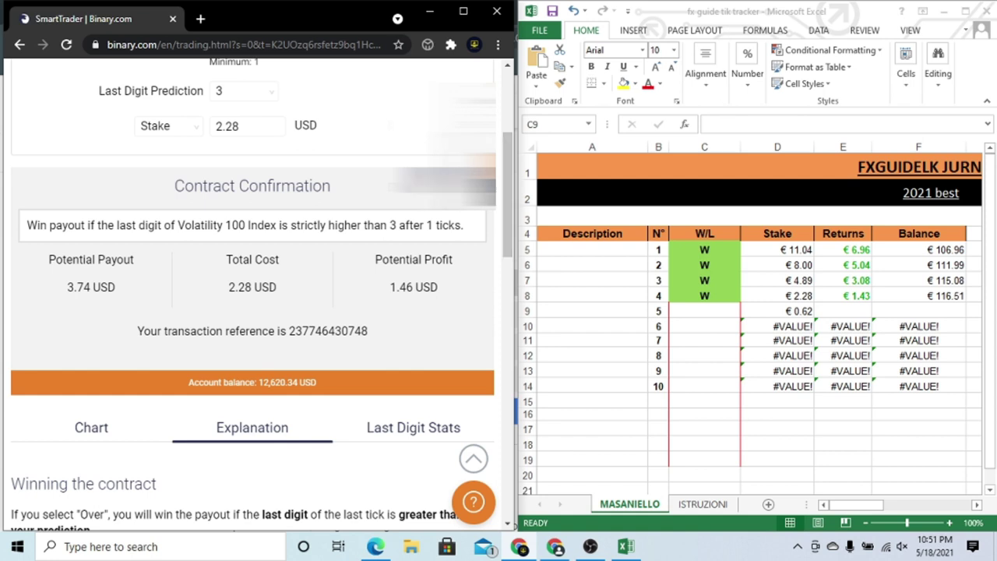
left_click(708, 312)
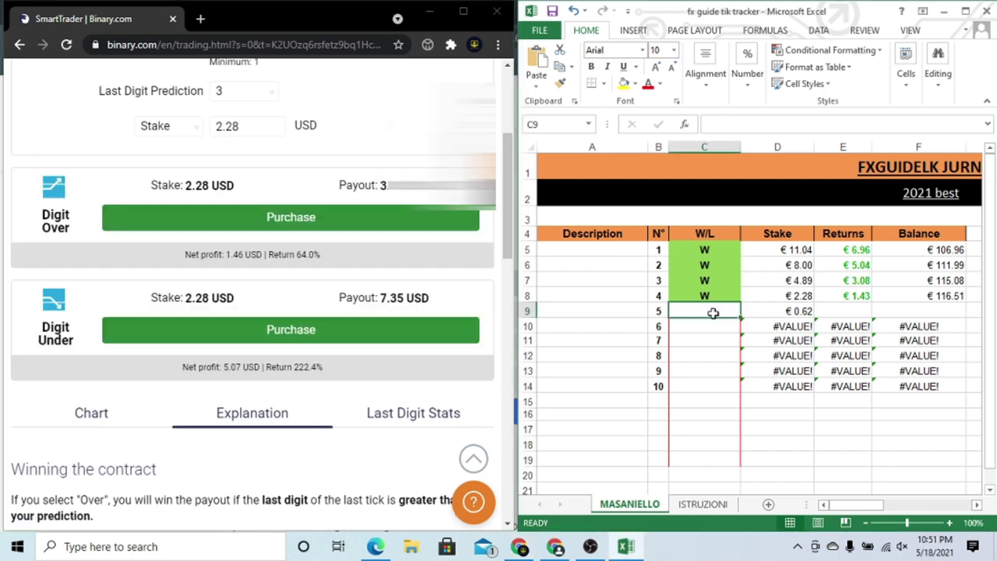
type("L")
key("Return")
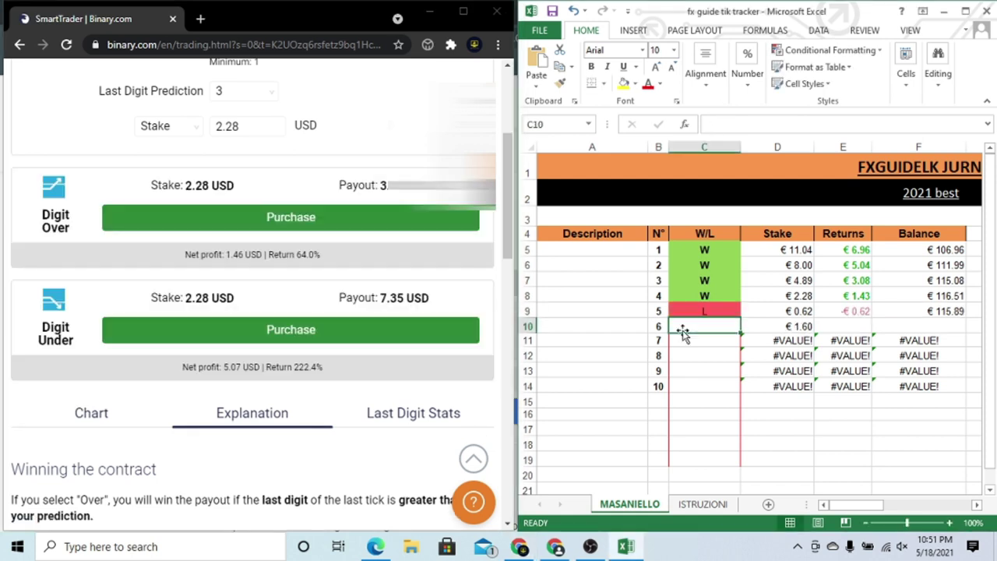
Enter 1.60 as the stake of trade 6 in the tracker's Stake column
left_click(801, 327)
scroll(513, 199, "up", 2)
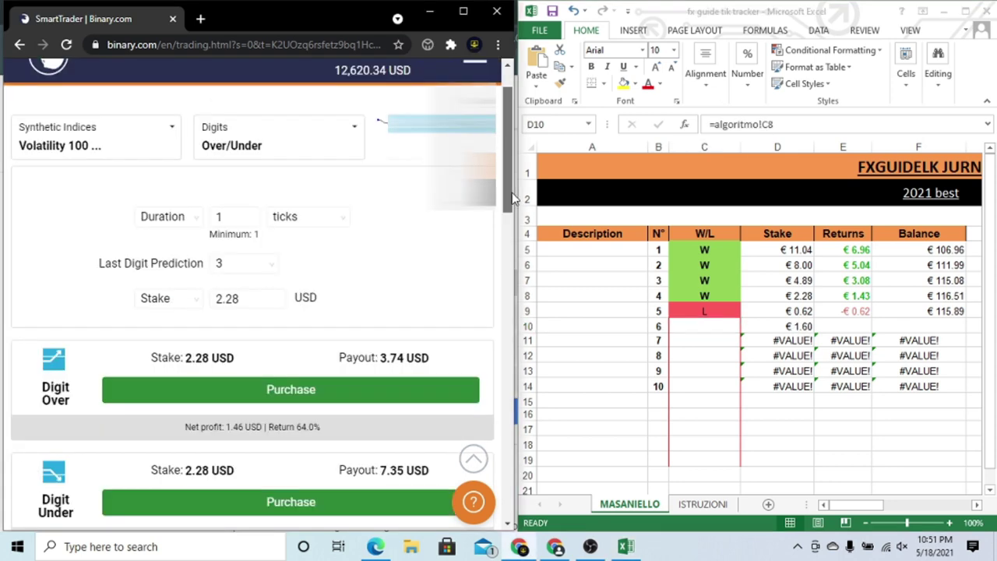
double_click(243, 301)
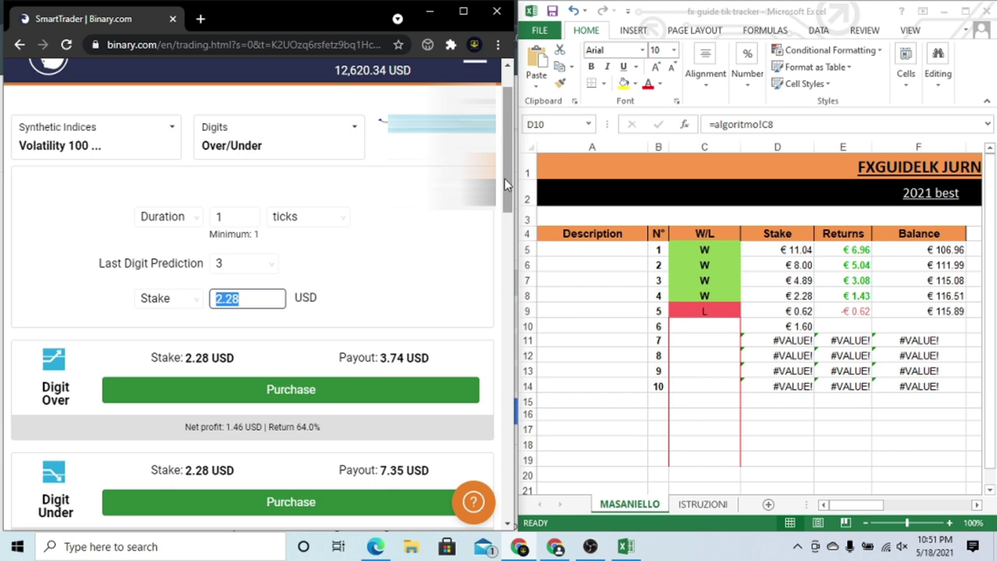
left_click(778, 326)
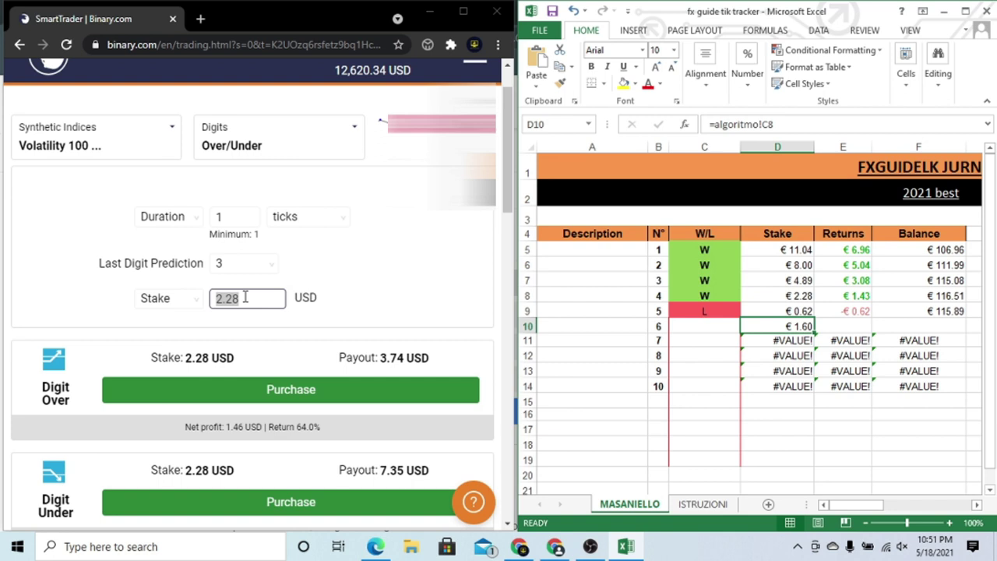
type("1.")
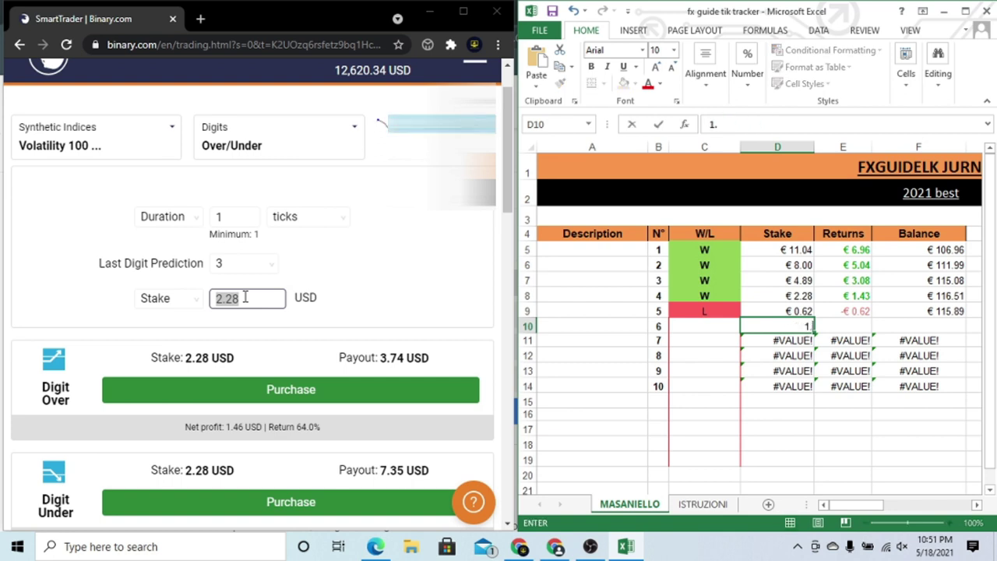
type("60")
Set the contract stake to 1.60 USD, purchase a Digit Over contract for the sixth trade, and check its outcome
left_click(245, 296)
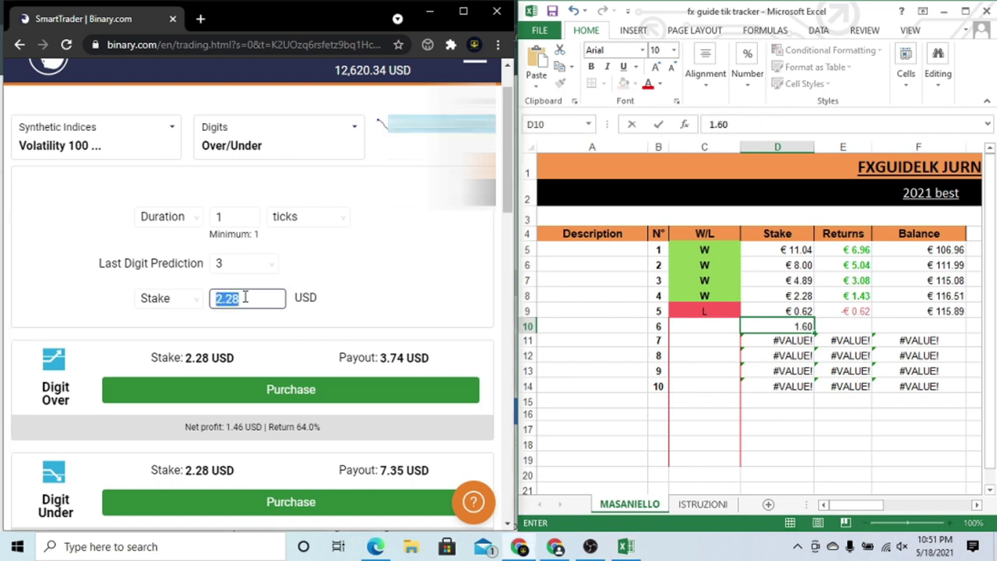
key("BackSpace")
key("BackSpace")
key("BackSpace")
key("BackSpace")
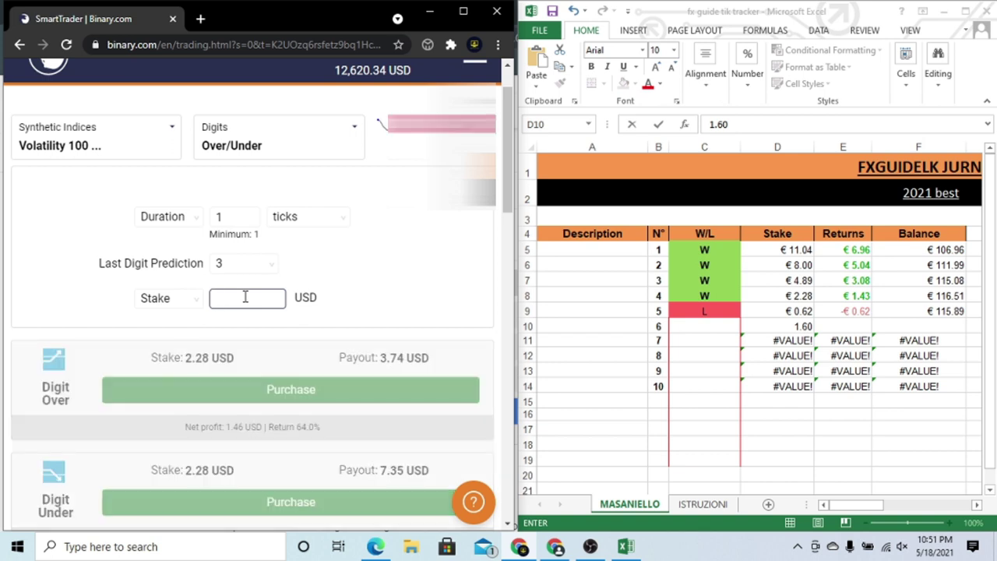
type("1.60")
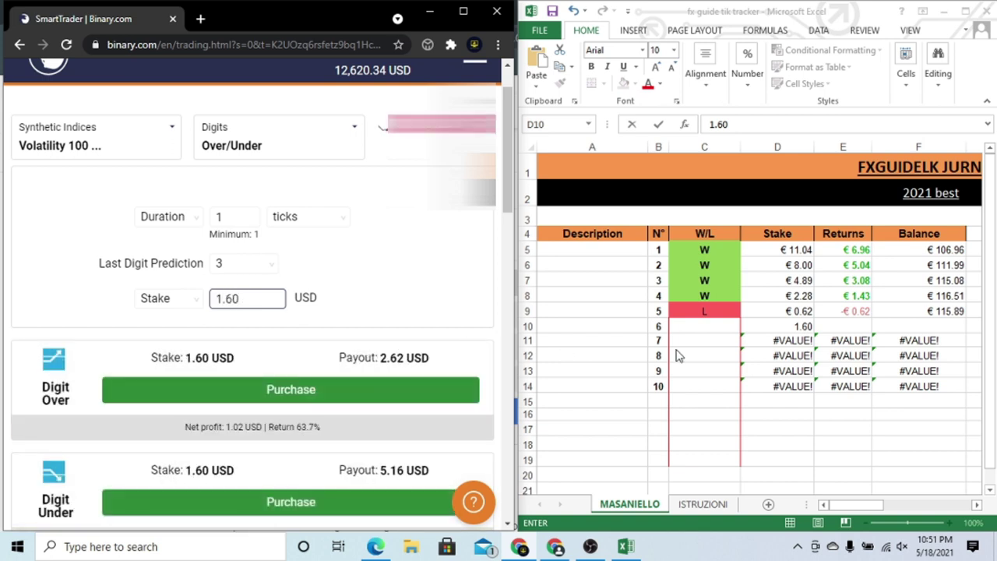
scroll(402, 278, "up", 1)
scroll(402, 274, "down", 2)
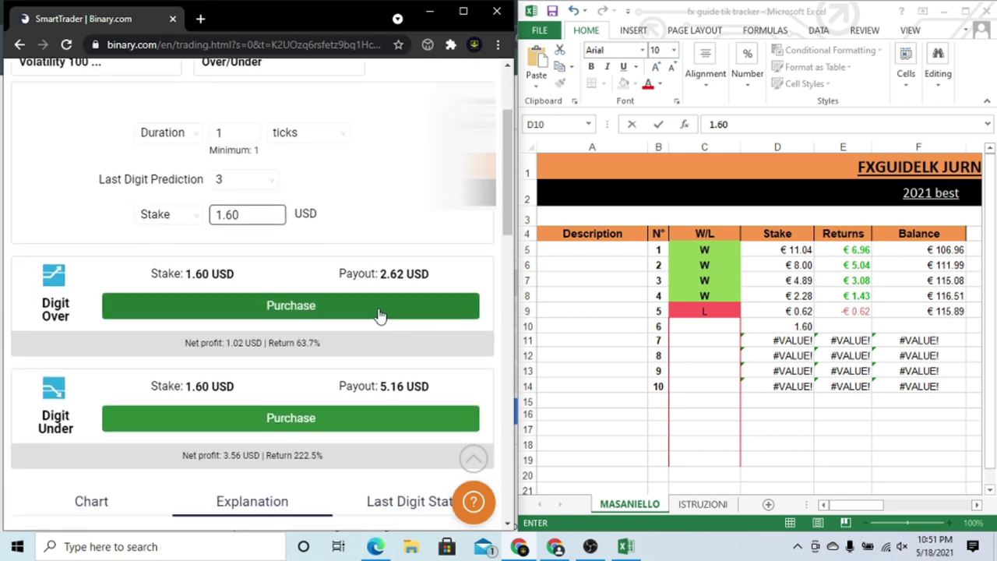
scroll(372, 311, "up", 1)
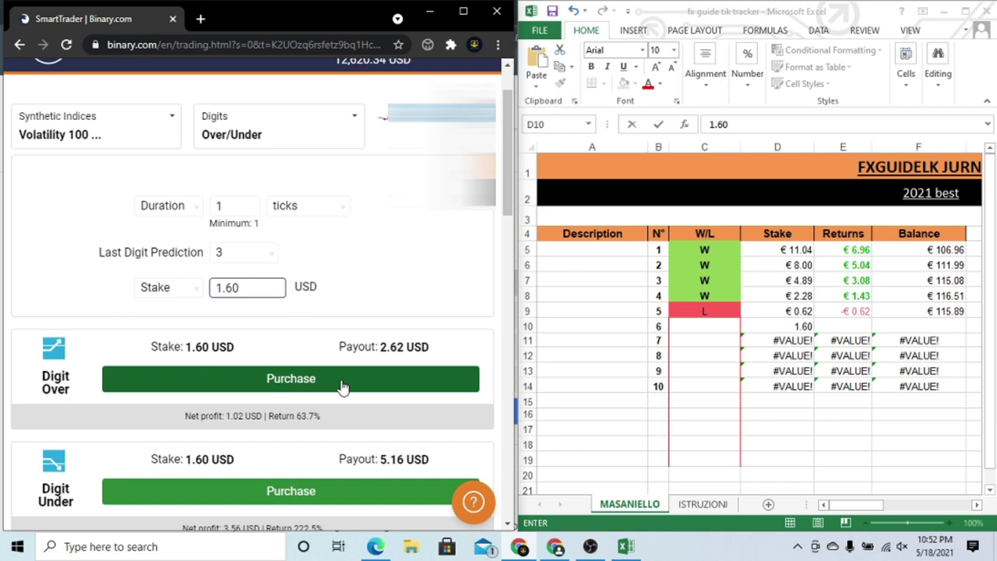
left_click(342, 383)
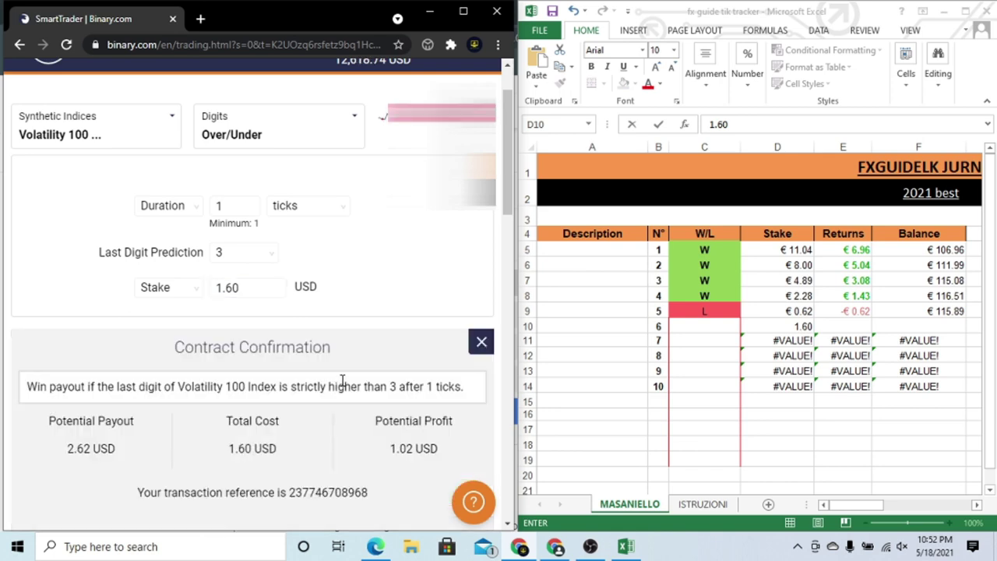
scroll(343, 383, "down", 3)
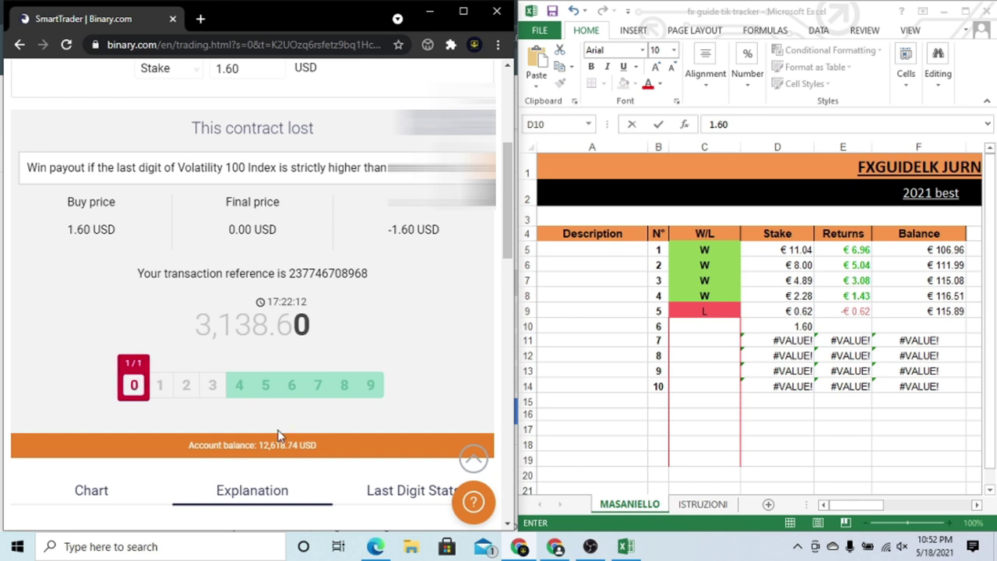
scroll(278, 435, "up", 1)
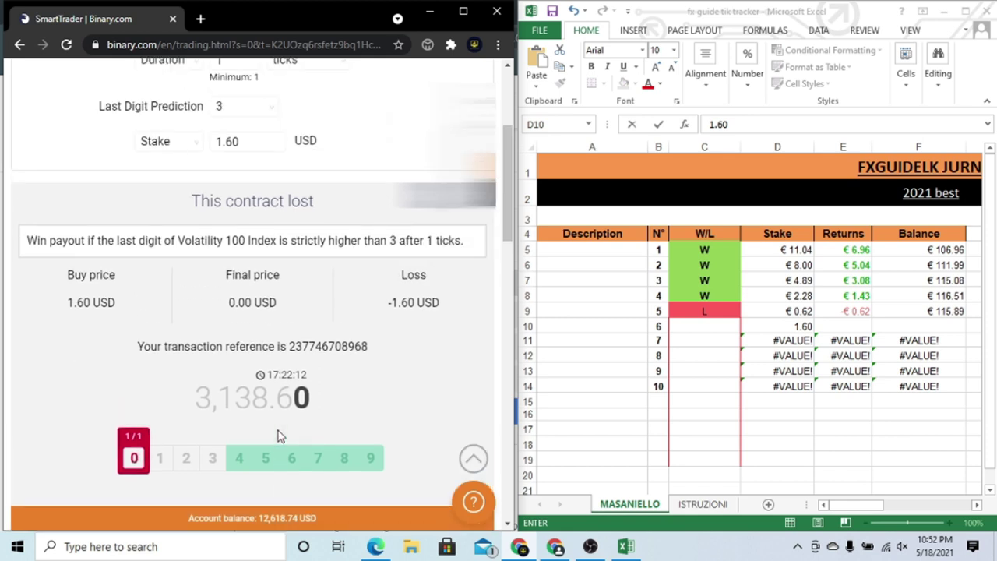
left_click(481, 212)
Record L as the result of trade 6 in the tracker's W/L column
left_click(709, 323)
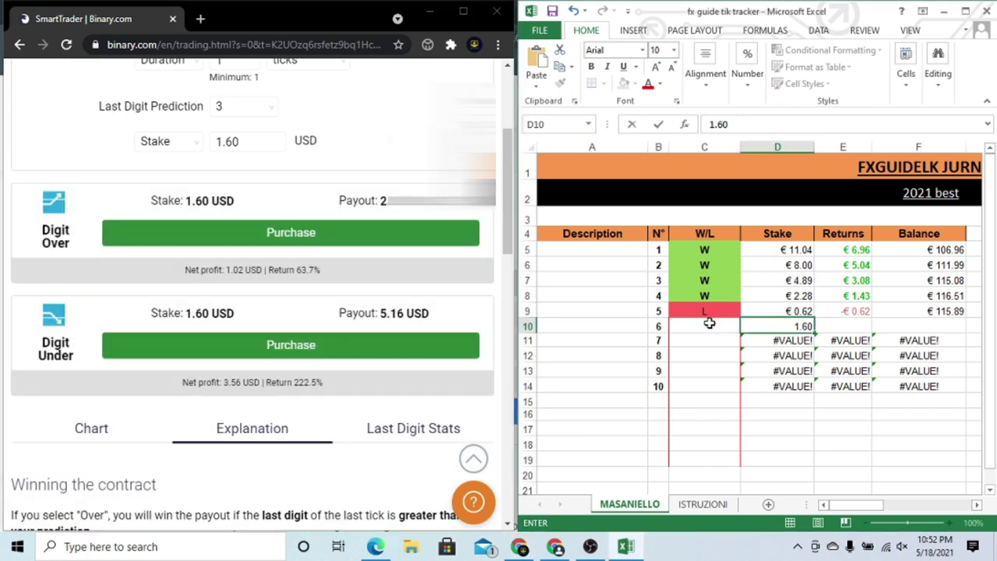
left_click(709, 324)
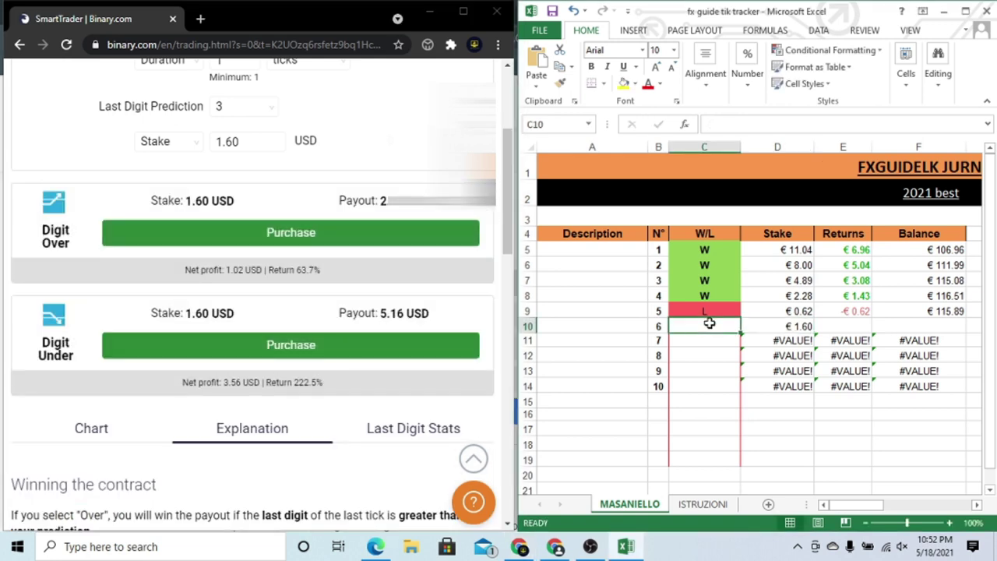
type("L")
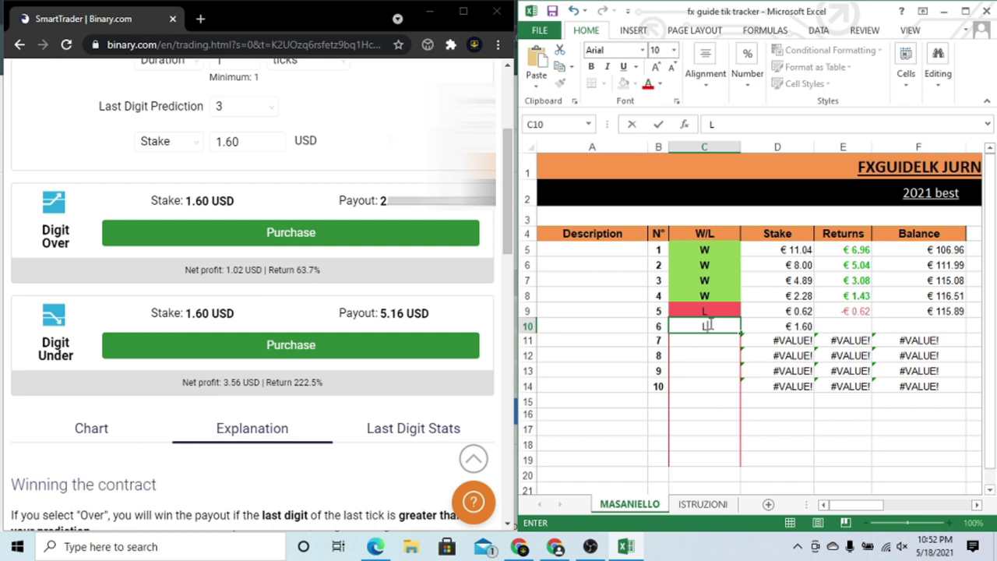
key("Return")
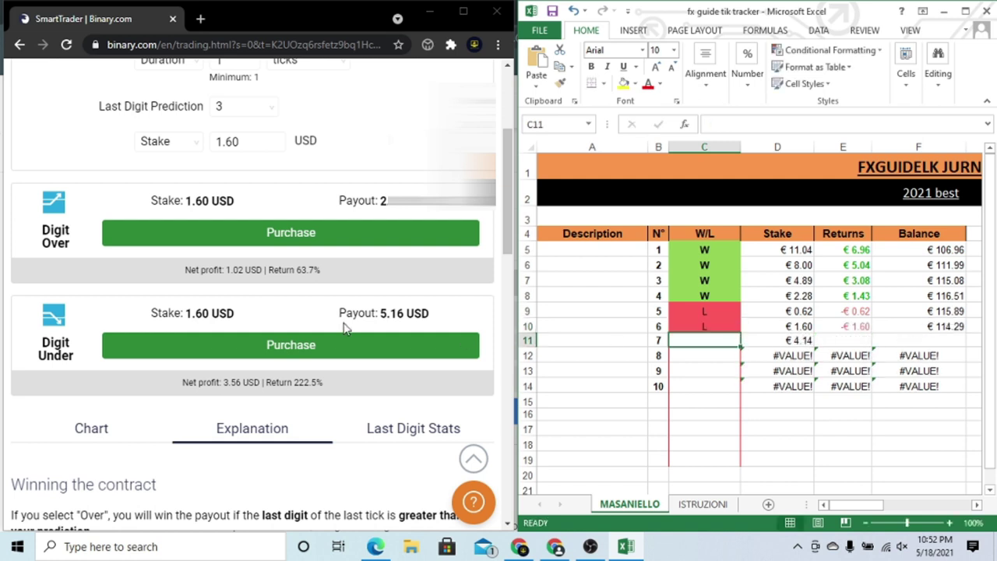
Set the stake to 4.14 USD, purchase a Digit Over contract for the seventh trade, and check its outcome
left_click(508, 159)
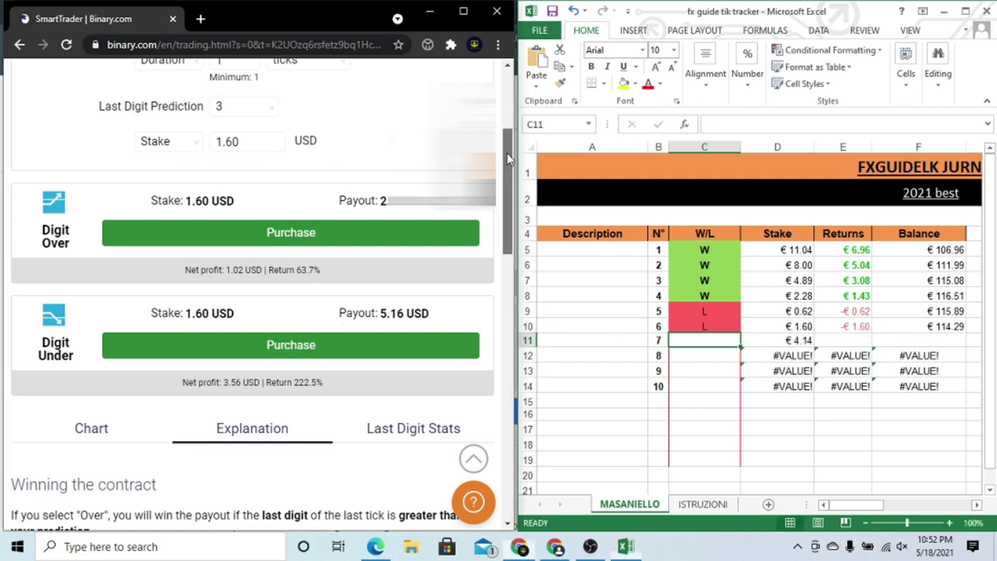
scroll(374, 273, "up", 2)
left_click(242, 274)
double_click(242, 274)
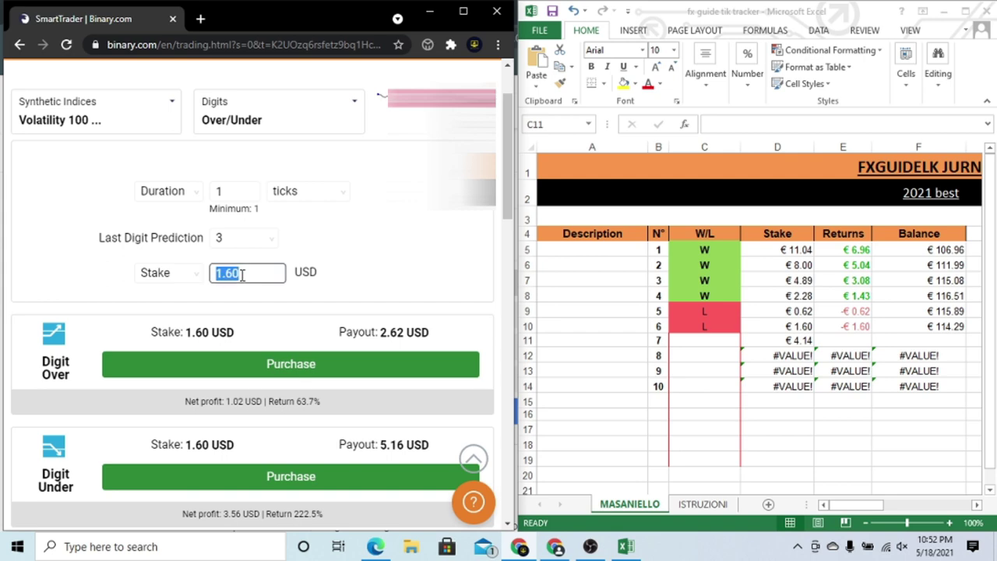
type("4.14")
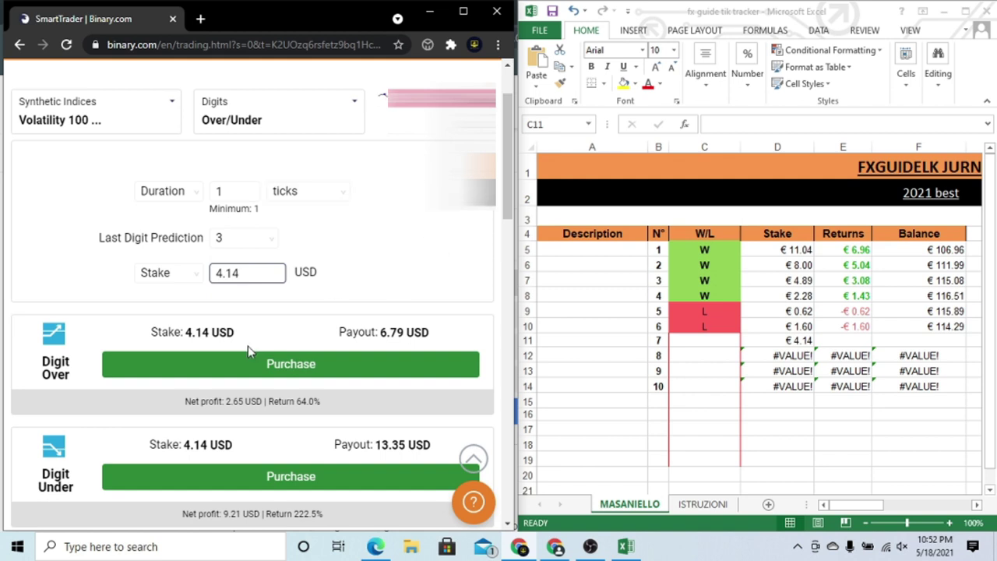
left_click(294, 370)
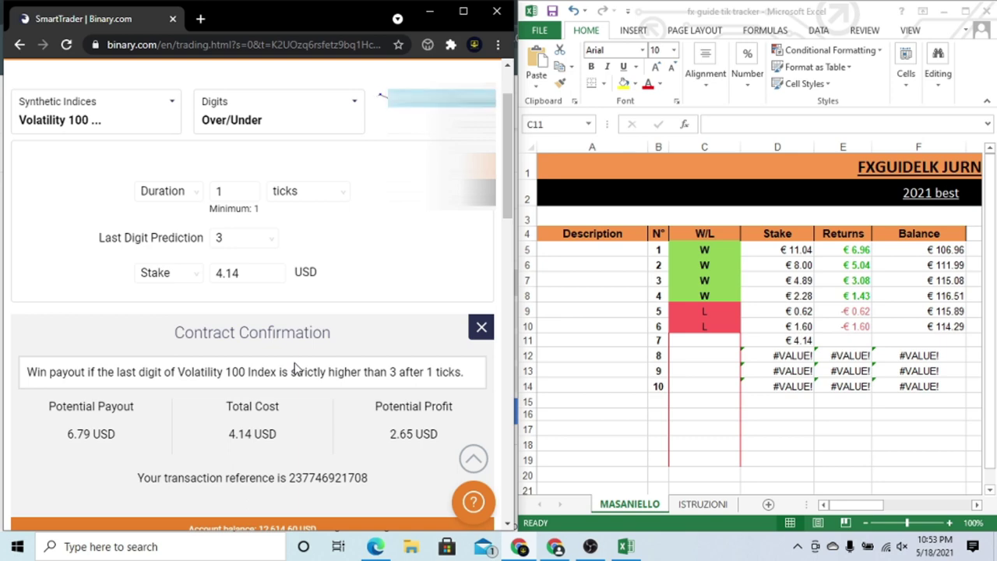
scroll(288, 366, "down", 4)
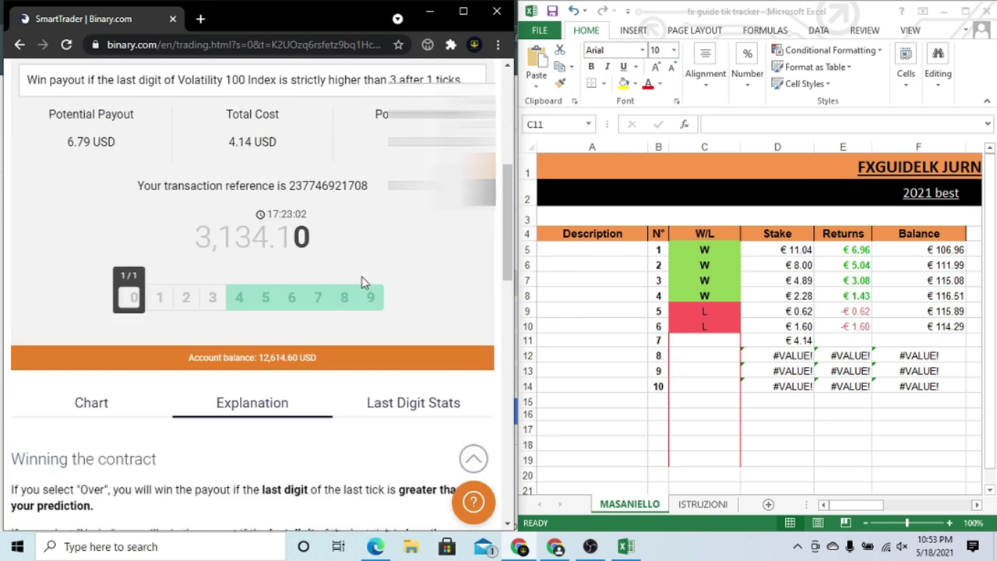
scroll(387, 257, "up", 2)
Record L as the result of trade 7 in the tracker's W/L column
left_click(693, 340)
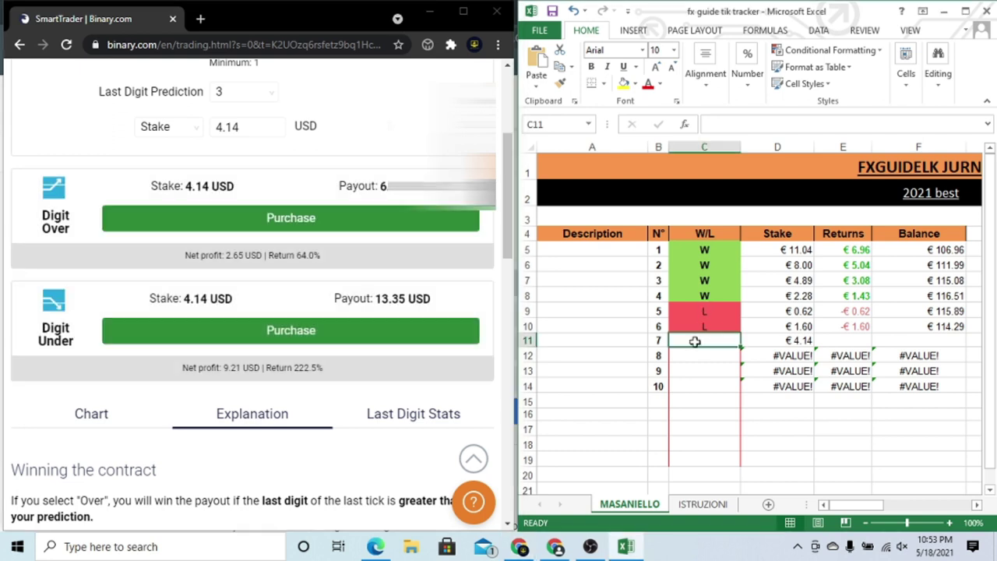
type("L")
key("Return")
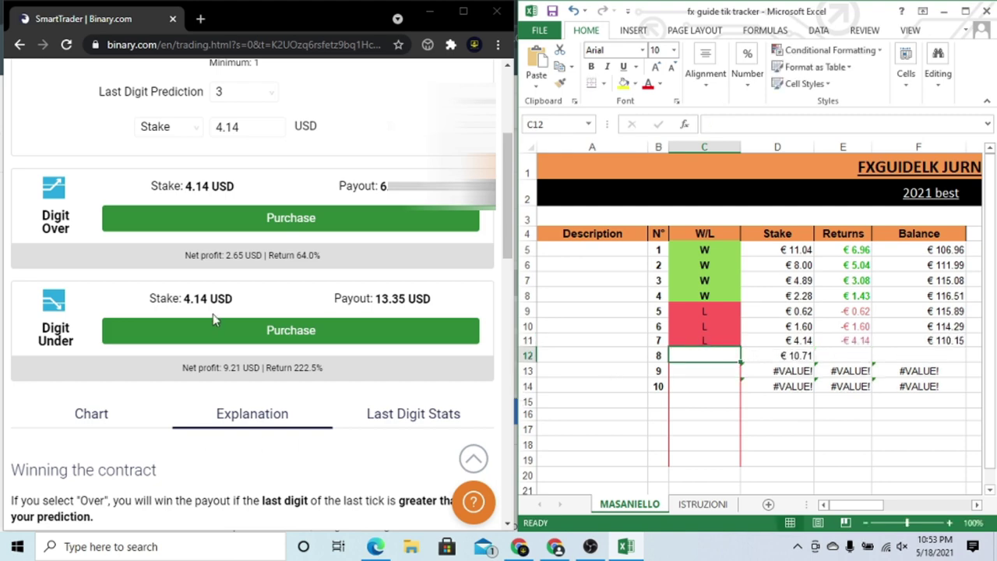
Set the stake to 10.71 USD, purchase a Digit Over contract for the eighth trade, and check its outcome
double_click(243, 128)
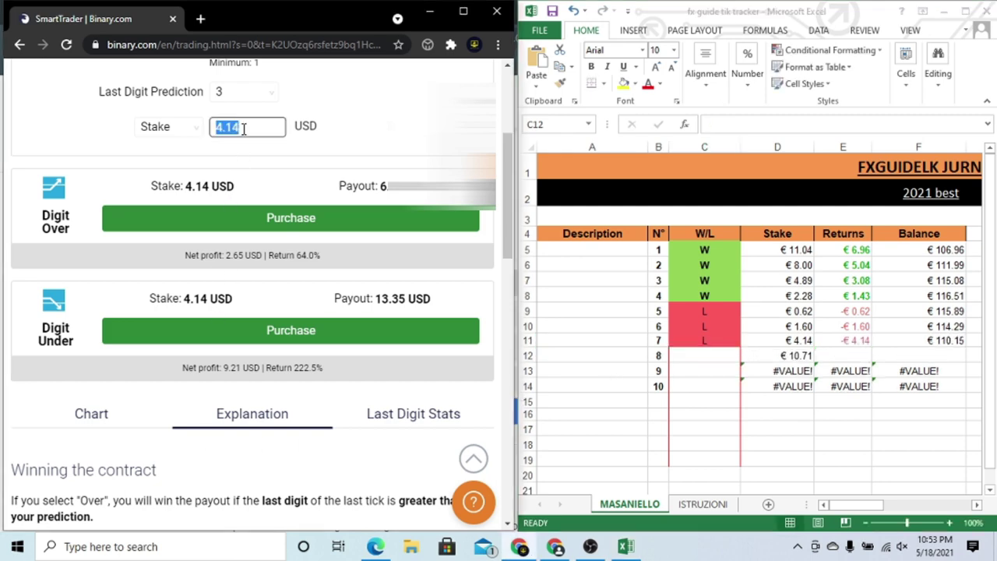
type("10")
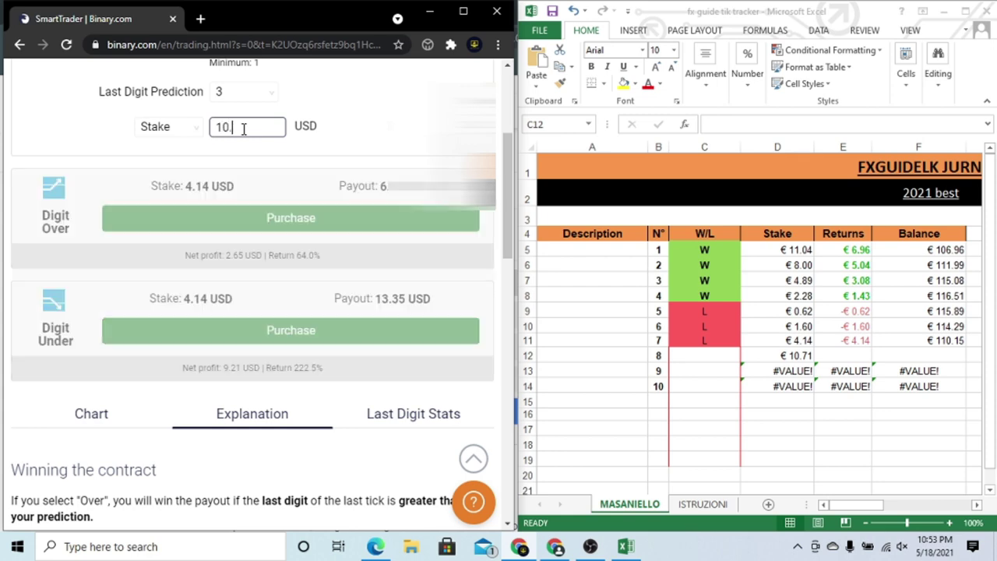
type(".71")
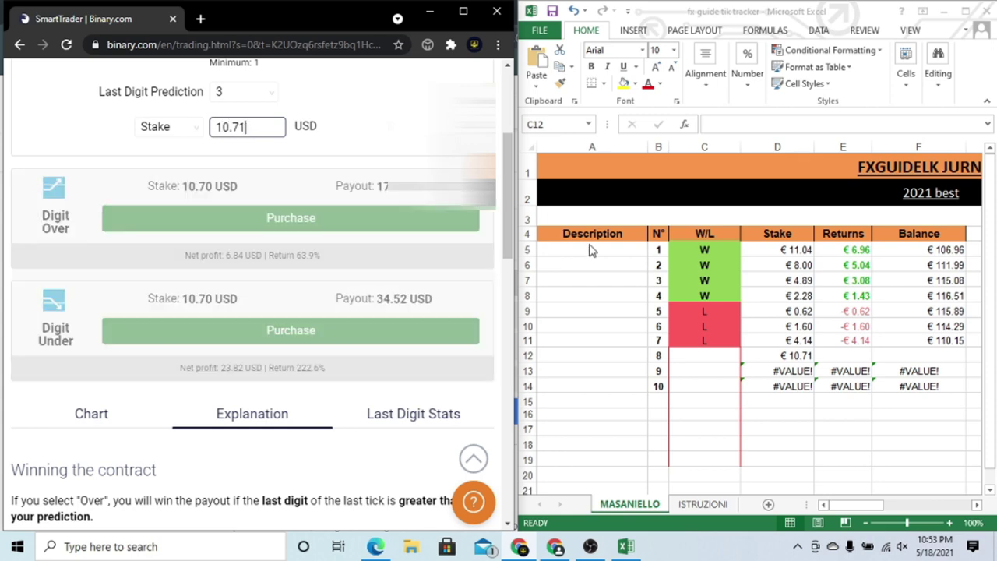
scroll(504, 199, "up", 2)
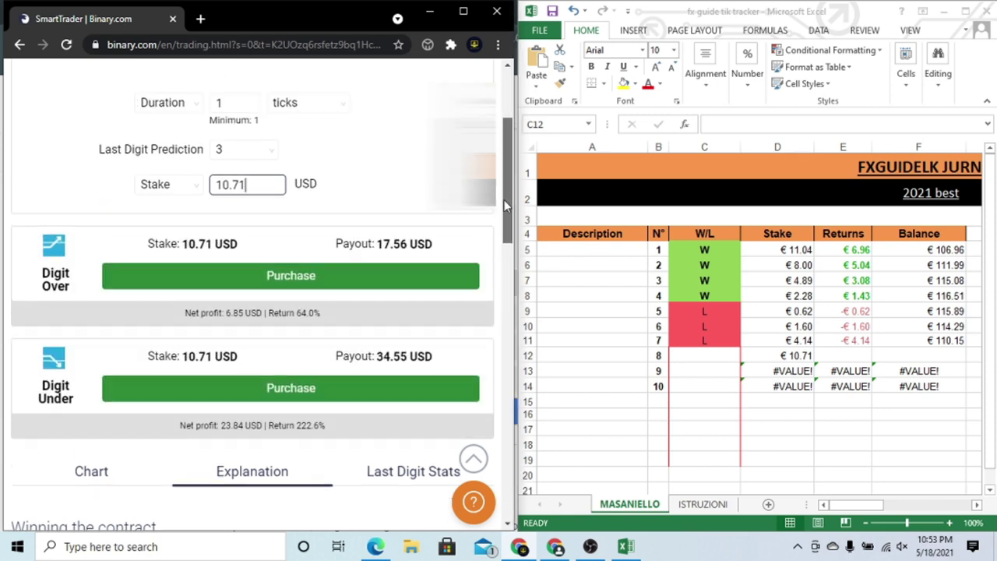
left_click(712, 307)
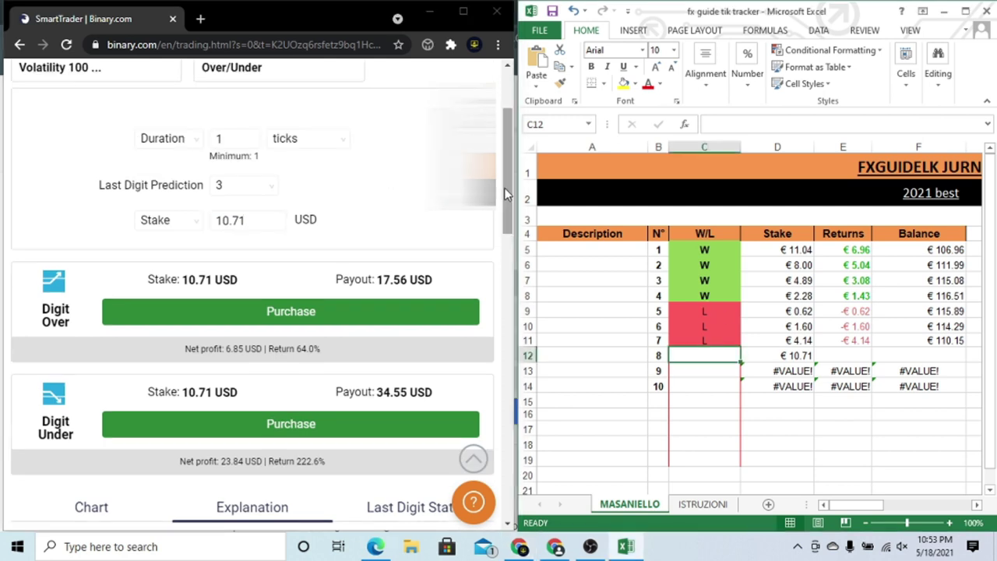
left_click_drag(504, 188, 508, 175)
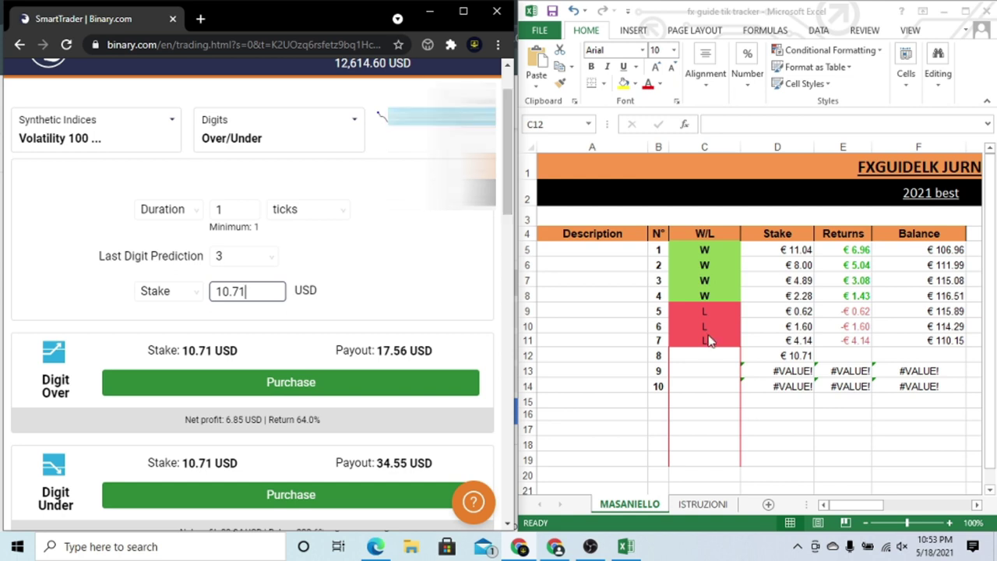
left_click(312, 383)
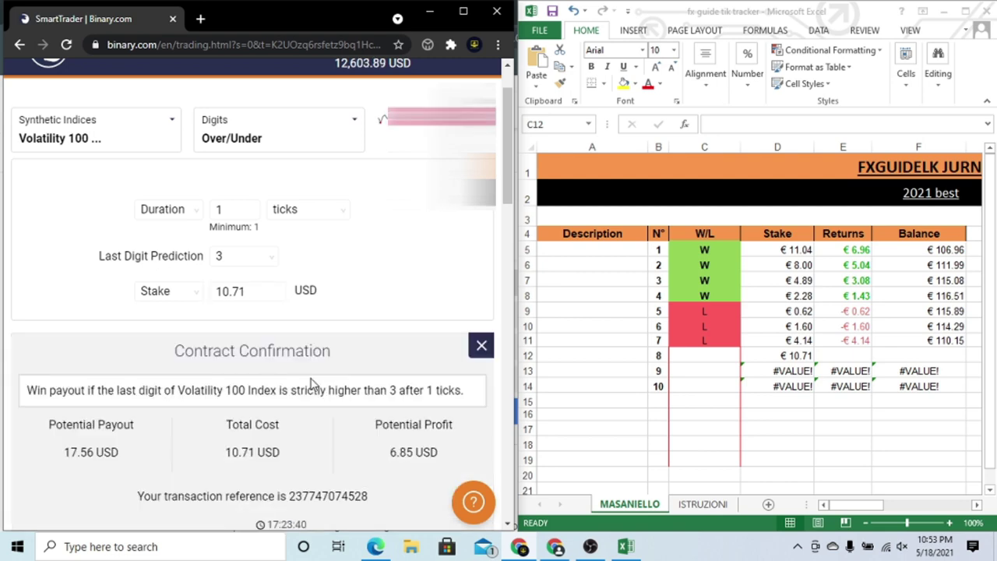
scroll(312, 382, "down", 2)
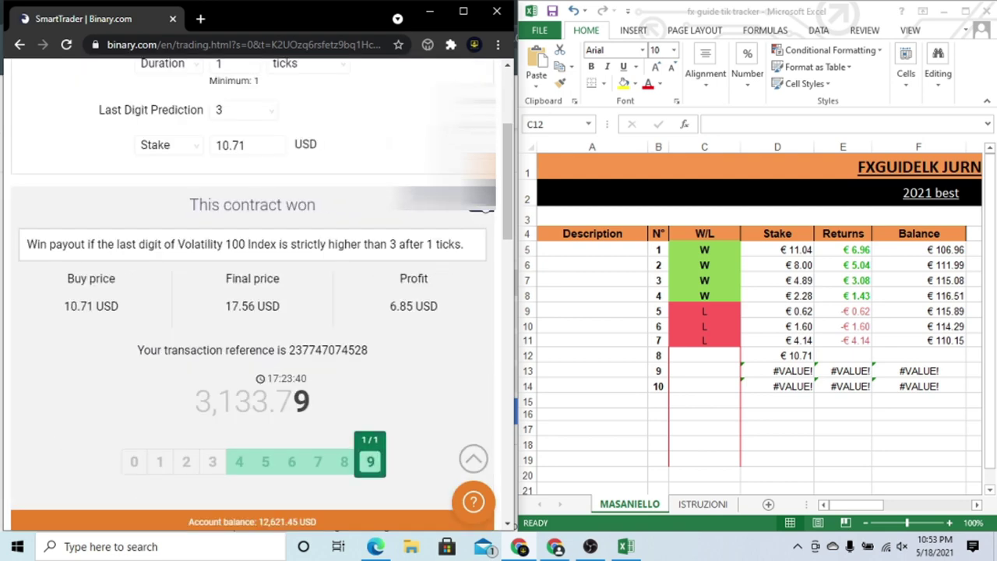
Record W as the result of trade 8 in the tracker's W/L column
left_click(721, 357)
double_click(721, 356)
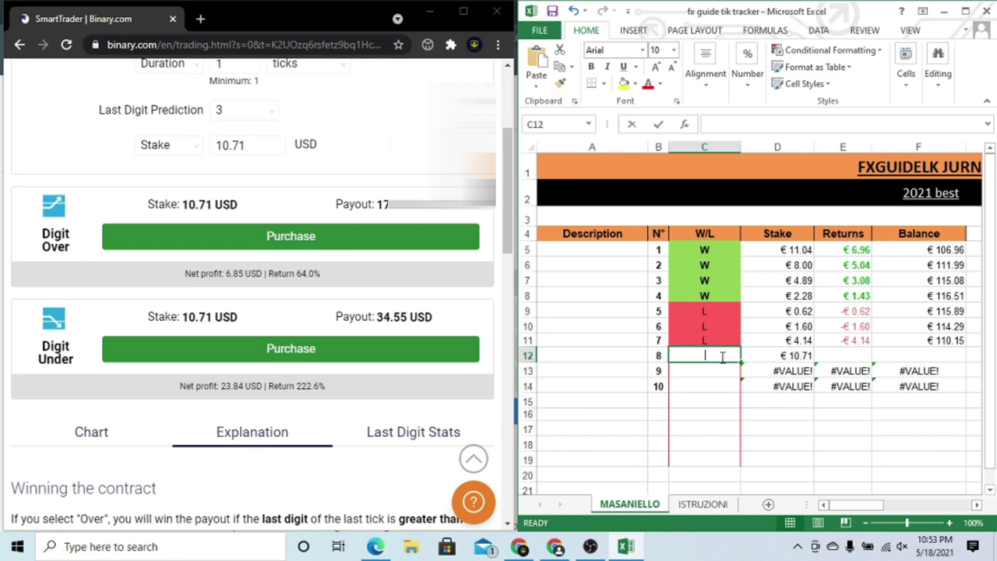
type("W")
key("Return")
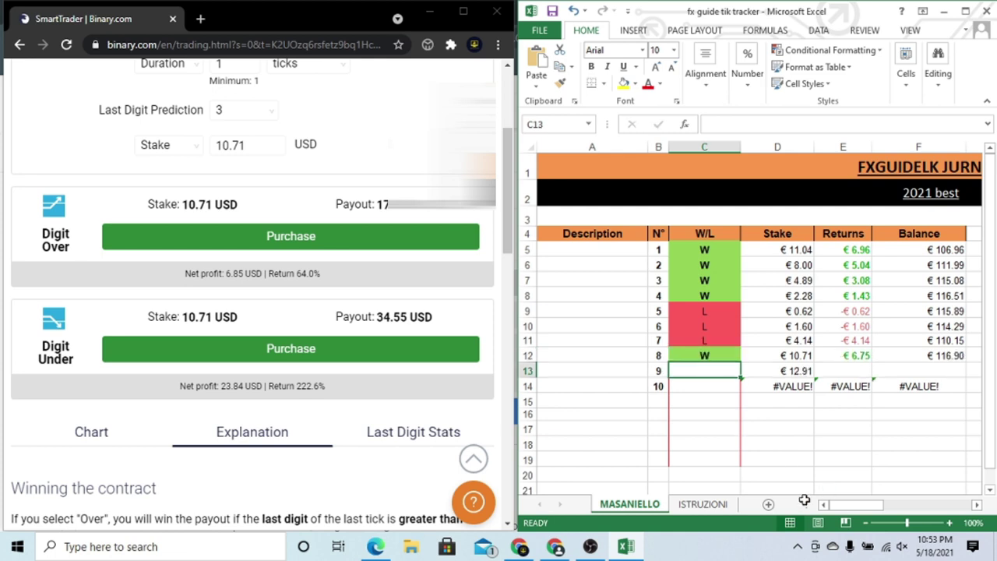
Maximize the tracker workbook and check the balance after trade 8 against the Masaniello target balance
left_click(948, 357)
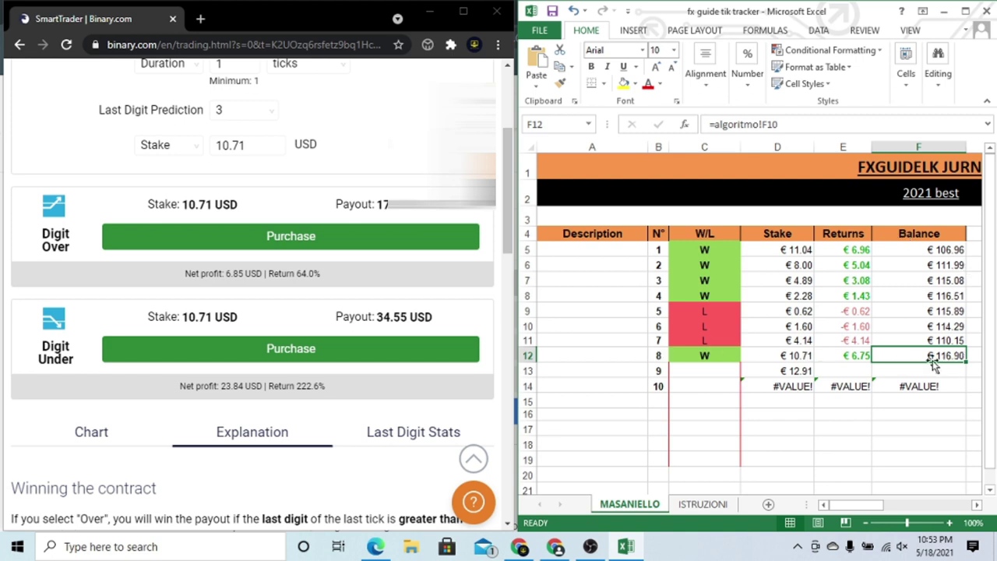
left_click(695, 374)
key("Return")
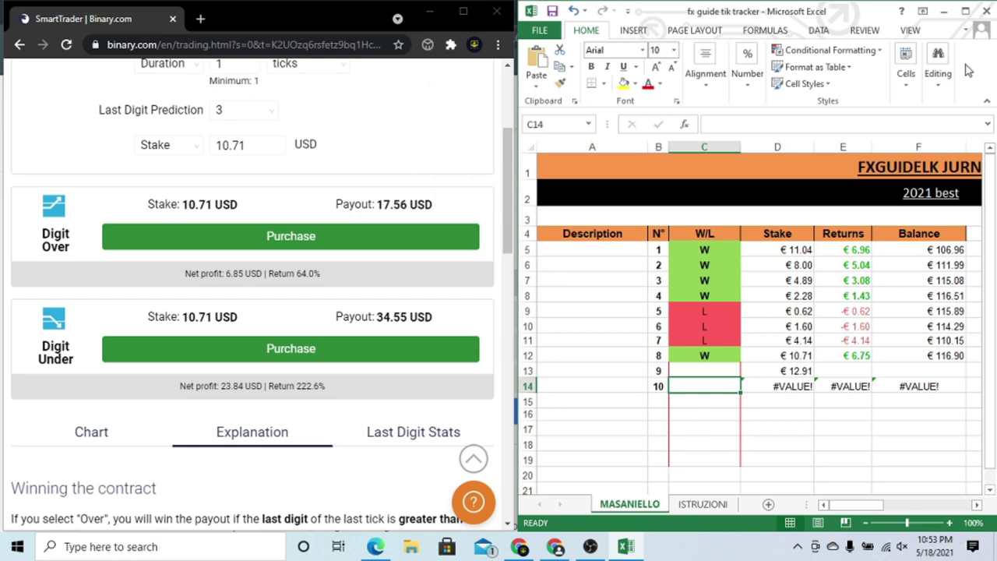
left_click(964, 13)
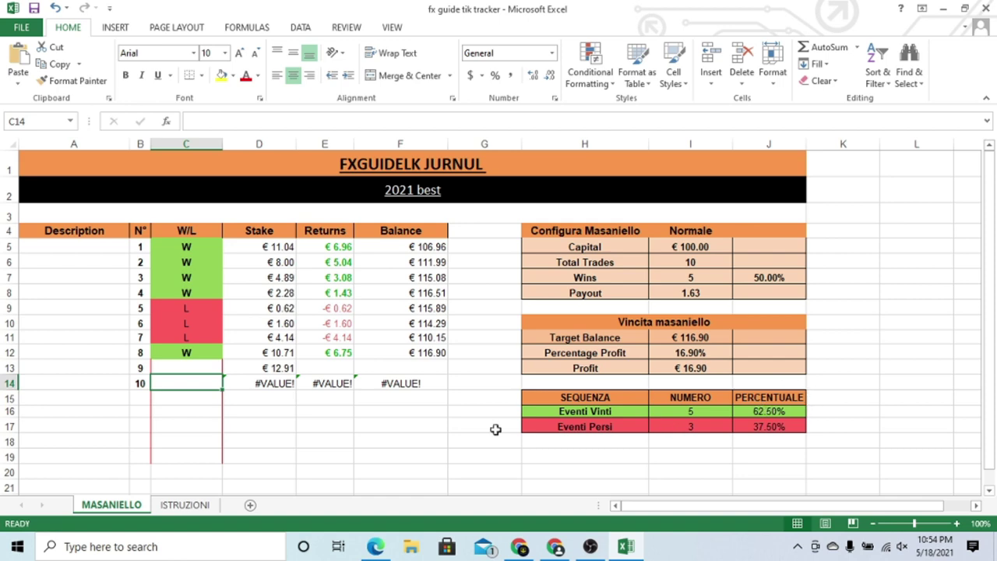
left_click(437, 352)
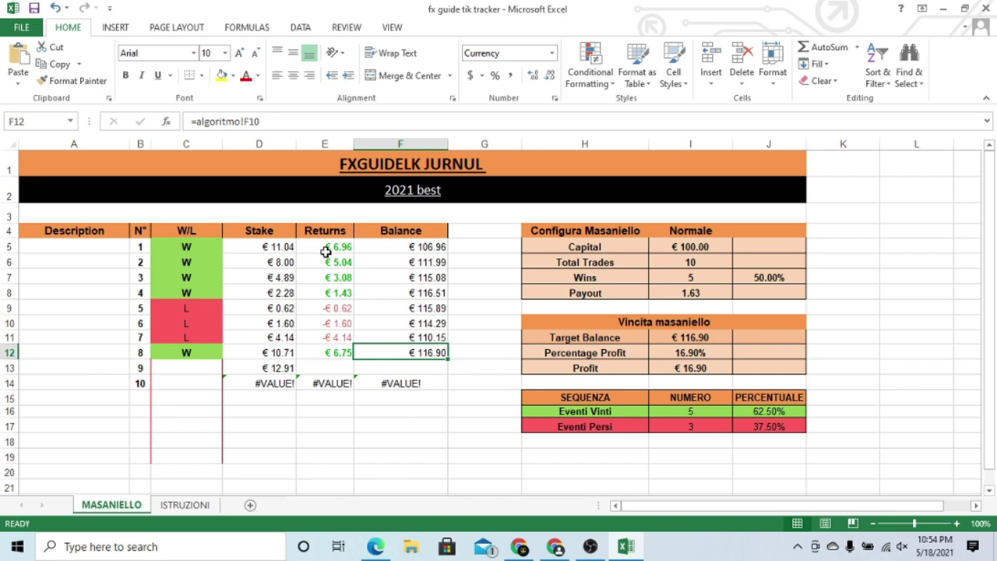
Open the Profit Table on Binary.com and compare the latest contract's profit with trade 8's return in the Excel tracker
left_click(527, 548)
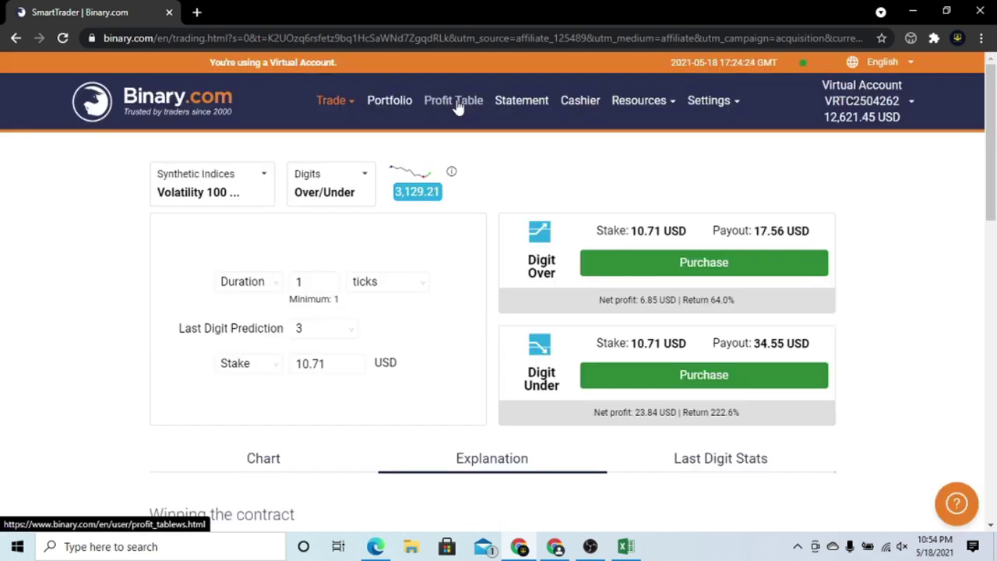
left_click(459, 108)
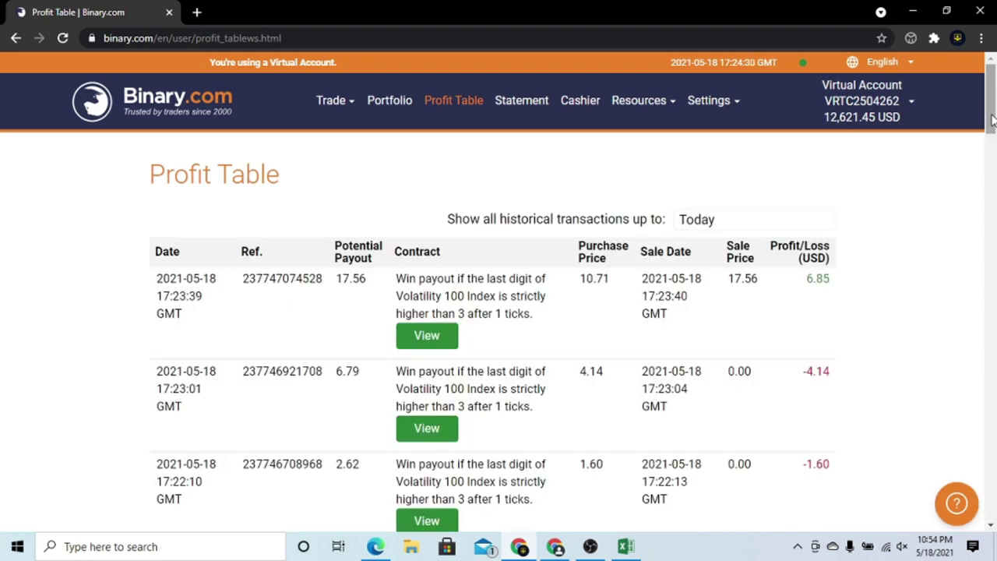
scroll(992, 118, "down", 1)
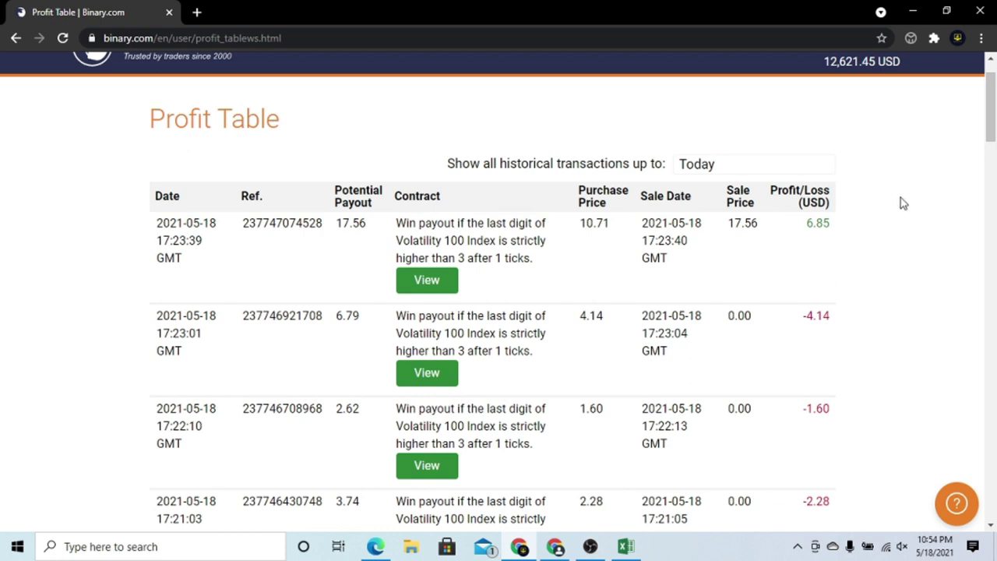
mouse_move(807, 225)
left_mouse_down()
mouse_move(843, 226)
mouse_move(848, 236)
mouse_move(814, 224)
left_mouse_up()
scroll(985, 101, "down", 1)
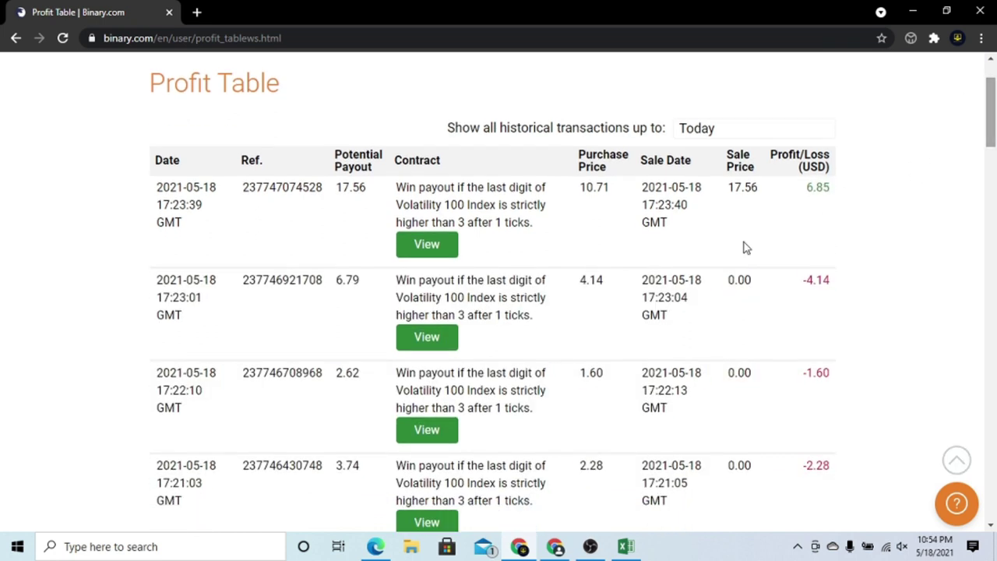
left_click(626, 548)
left_click(343, 353)
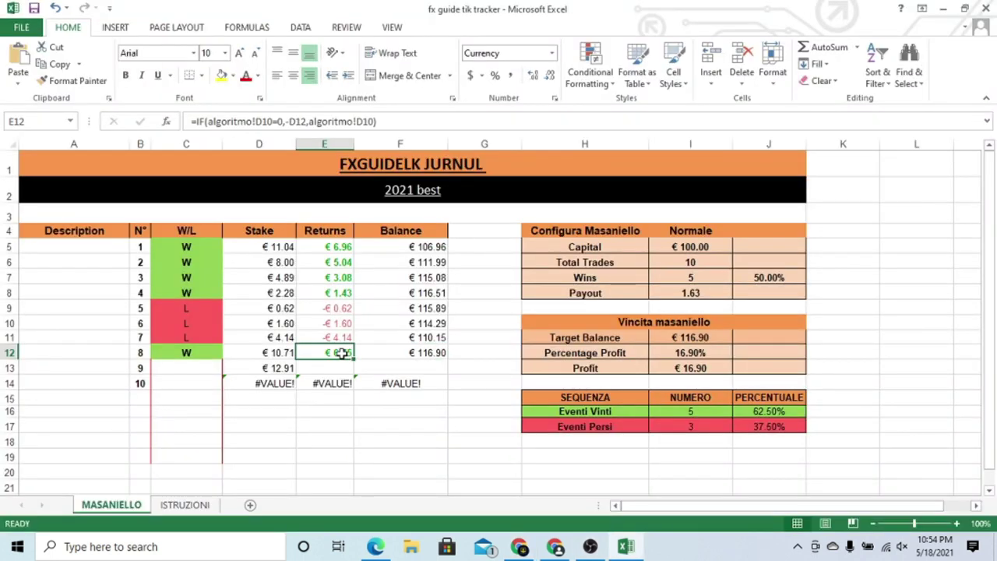
Compare the Profit Table's profits for trades 4, 3 and 2 on Binary.com with their returns in the Excel tracker
left_click(538, 548)
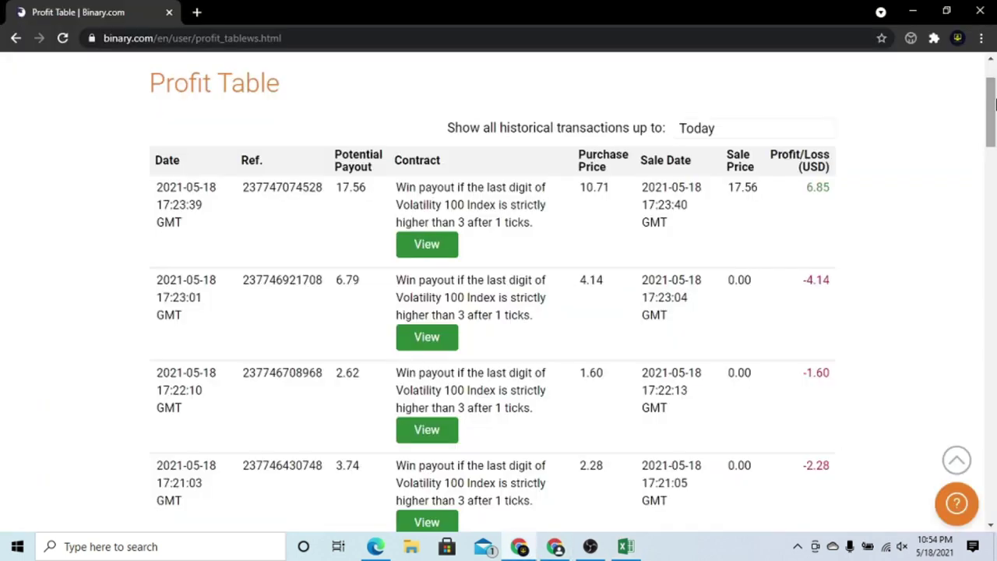
scroll(783, 163, "down", 5)
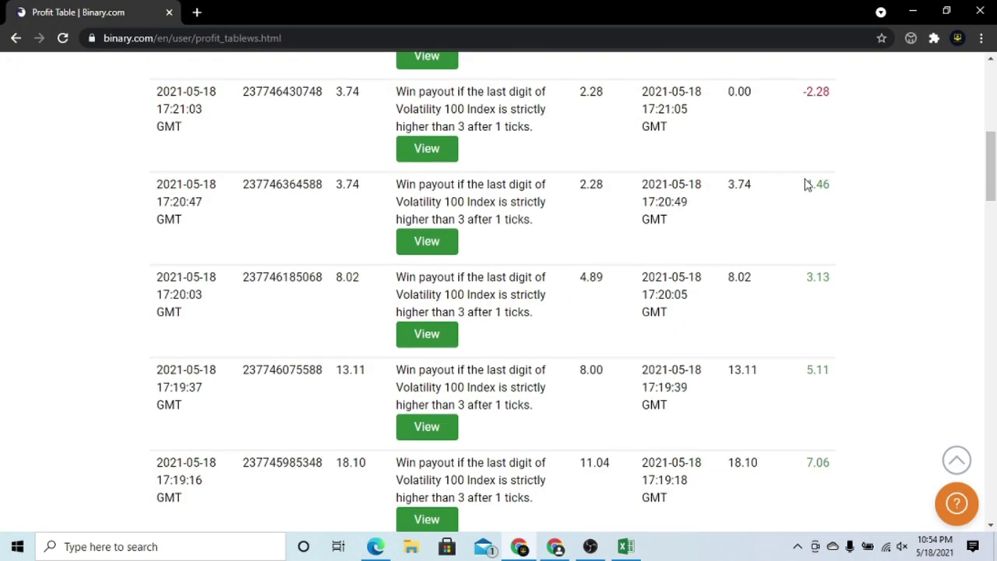
left_click(625, 546)
left_click(338, 294)
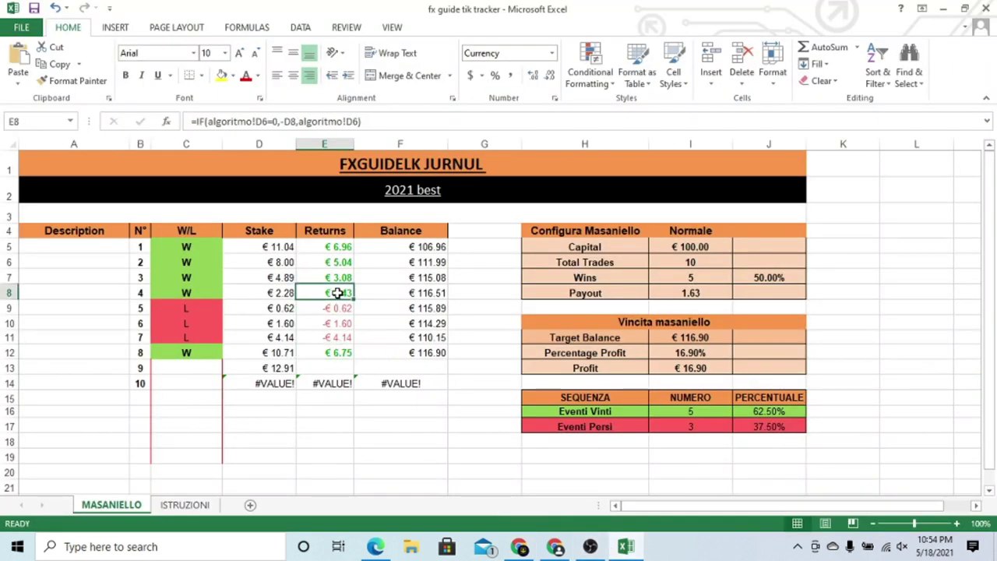
left_click(555, 550)
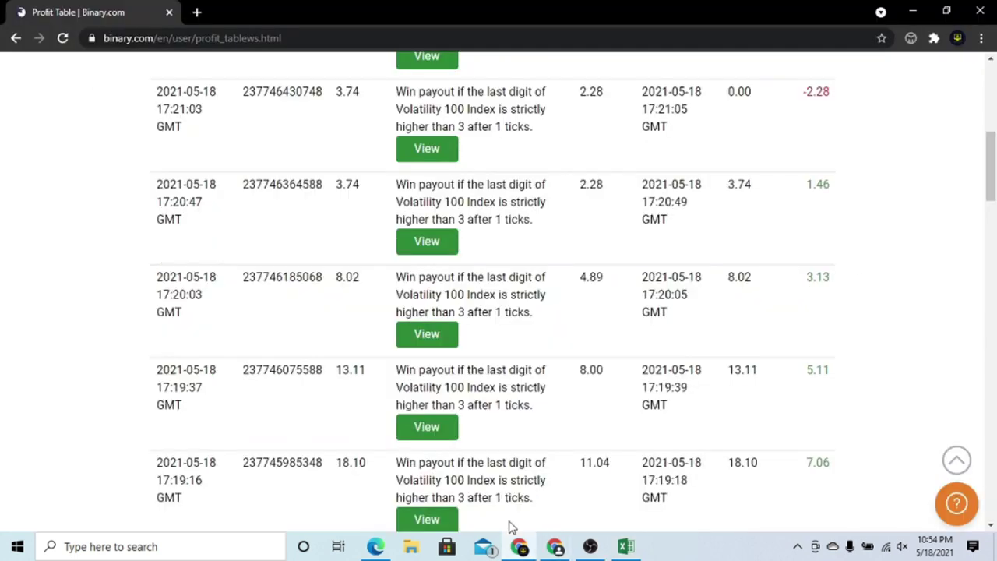
left_click(626, 546)
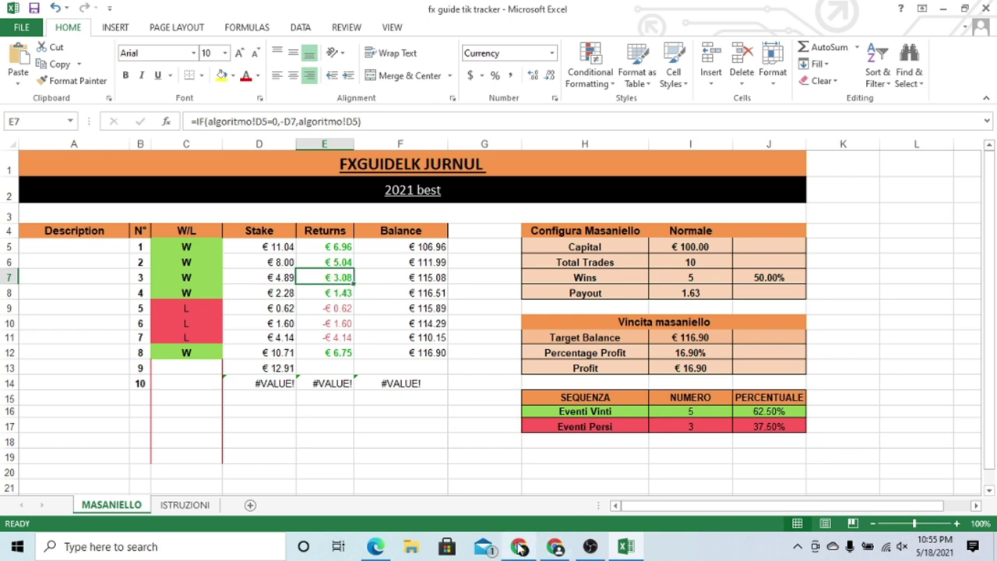
left_click(554, 547)
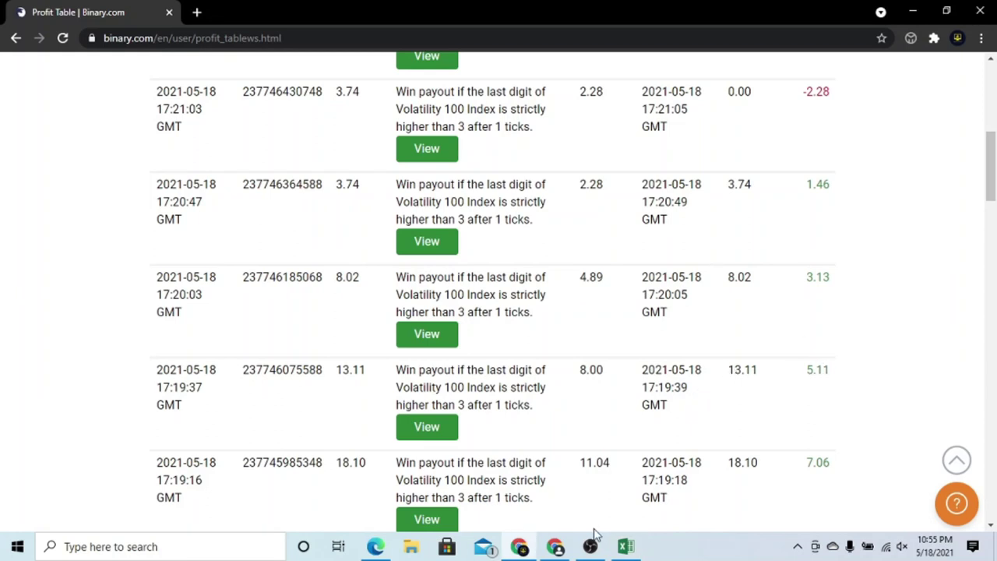
left_click(625, 546)
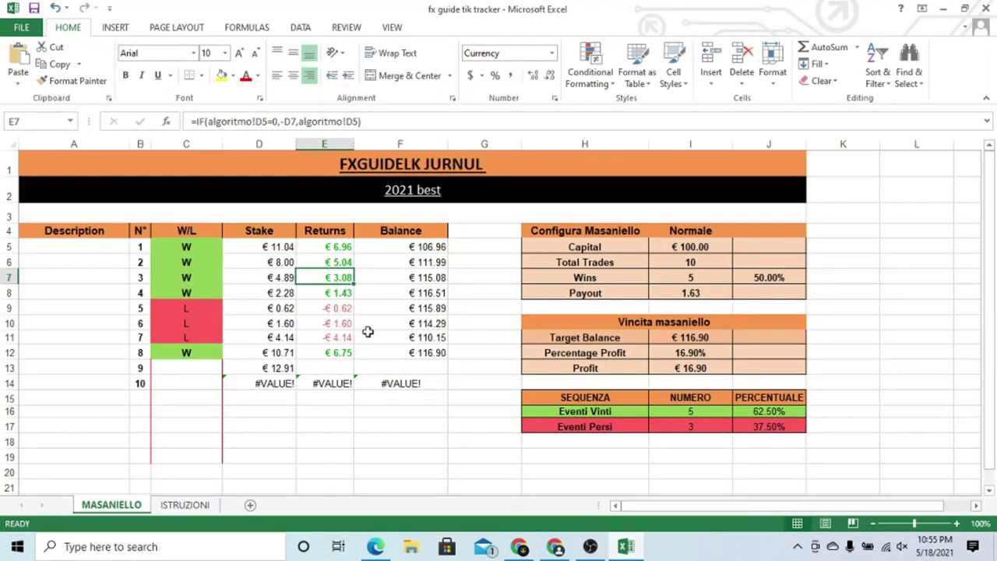
left_click(340, 261)
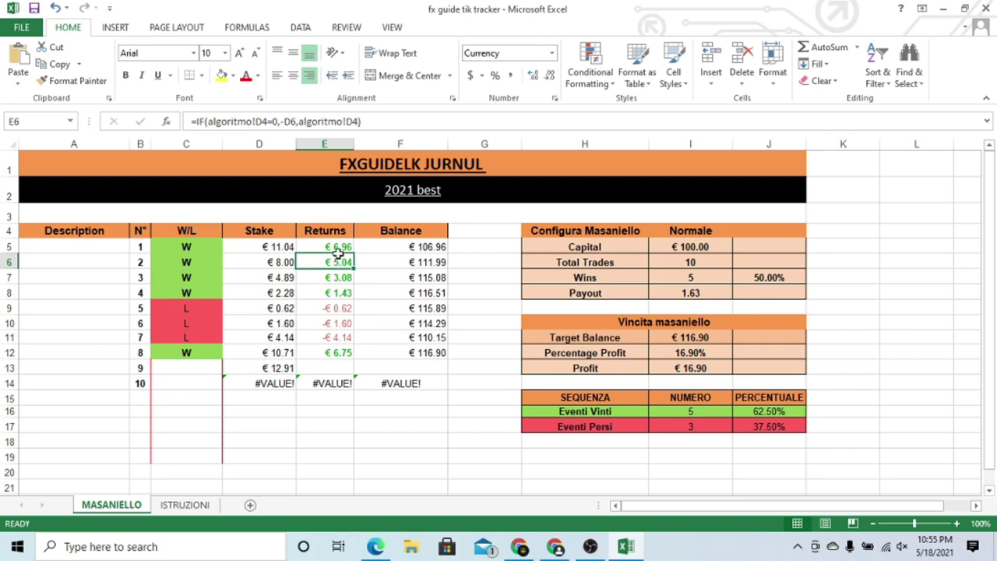